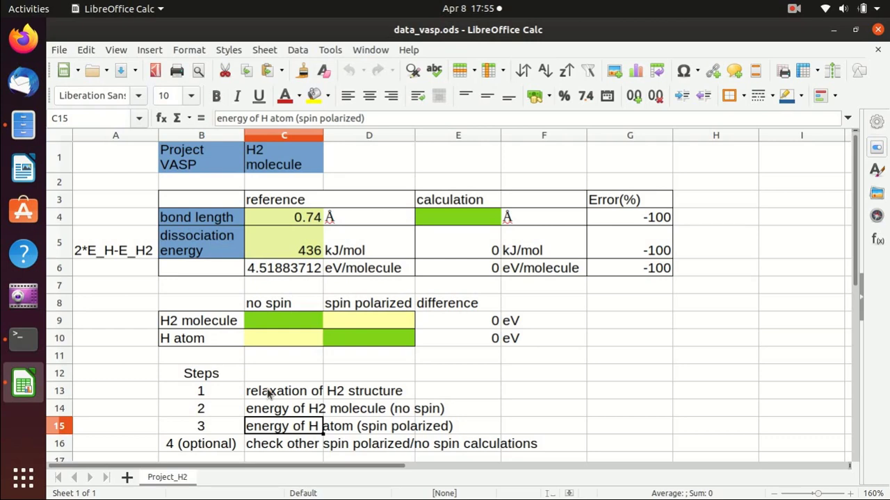
Step: Review the H2 and H energy step descriptions and the reference values 0.74 and 436
click(273, 412)
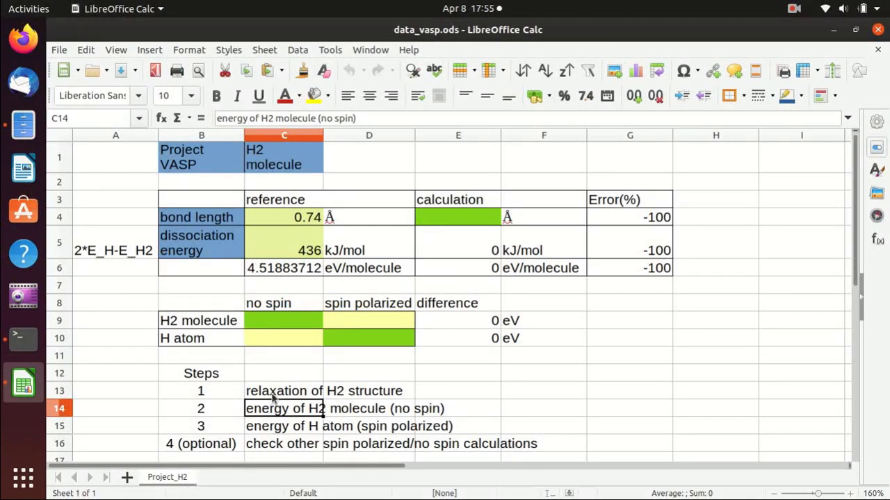
click(296, 427)
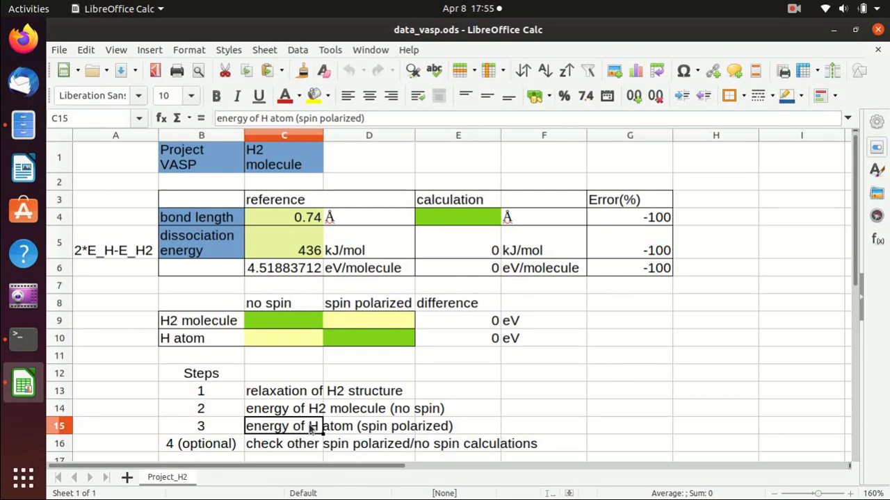
click(278, 219)
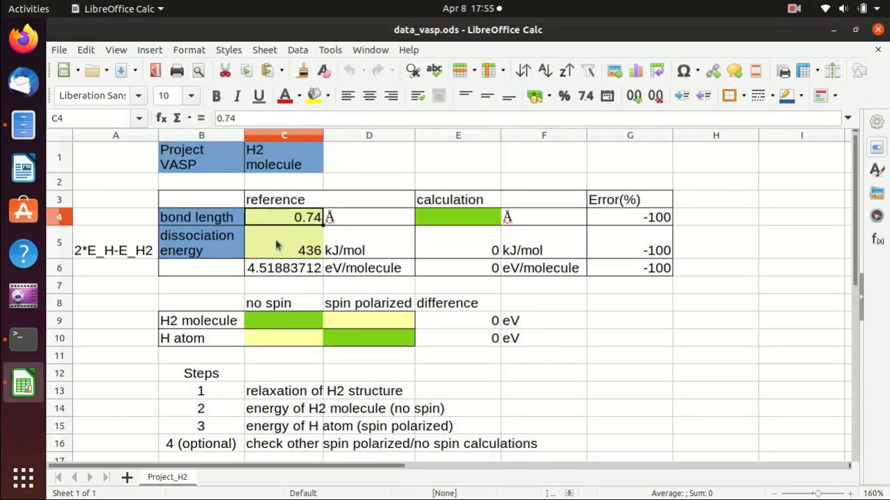
click(276, 246)
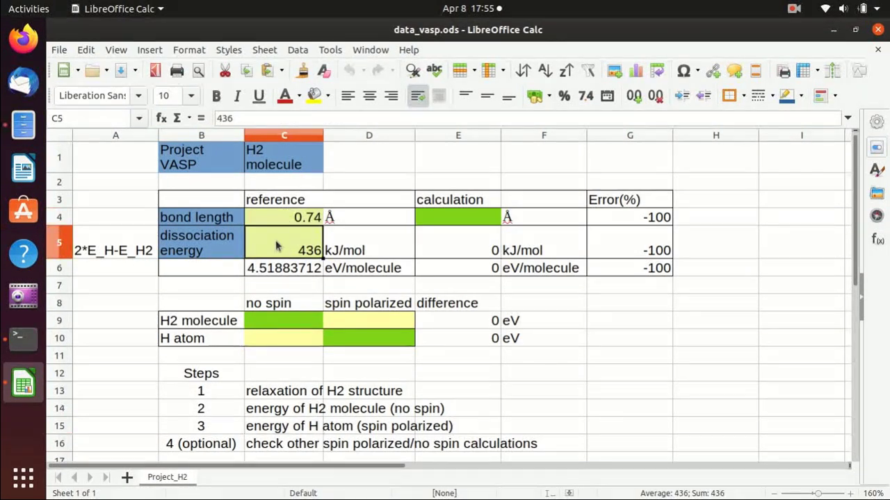
click(136, 252)
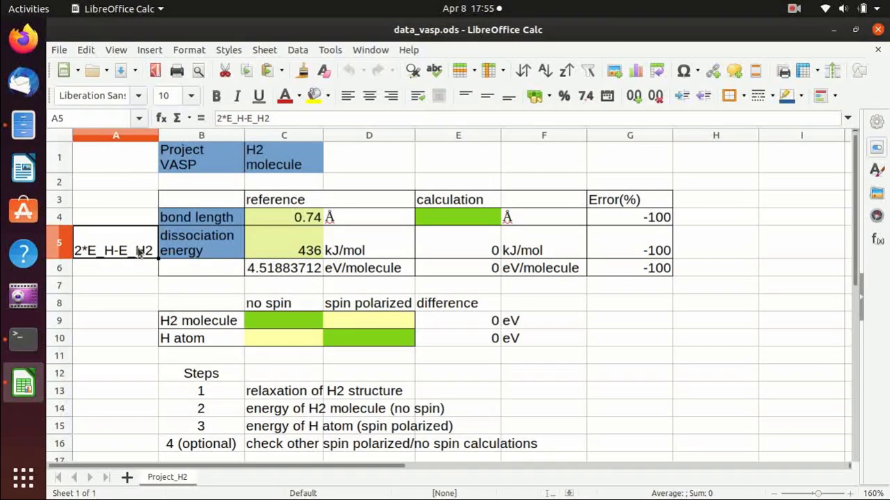
click(201, 443)
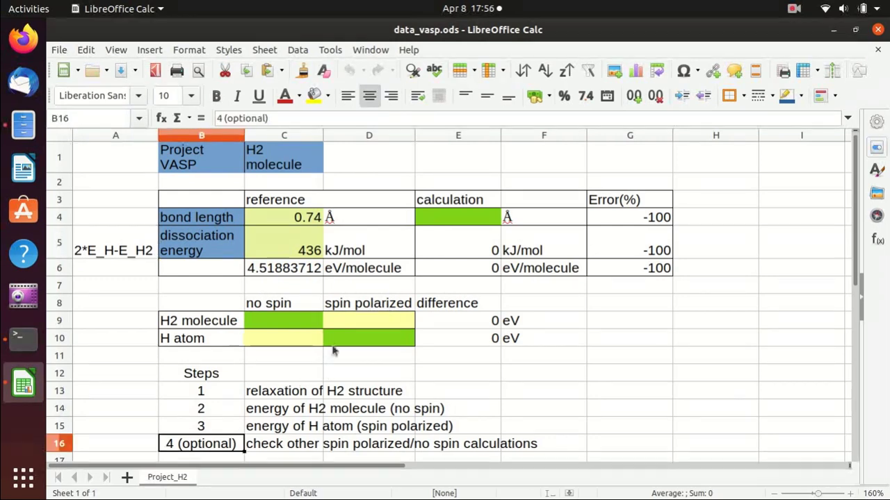
Step: Check the H2 and H energy cells and the =D9-C9 / =D10-C10 difference formulas
click(354, 320)
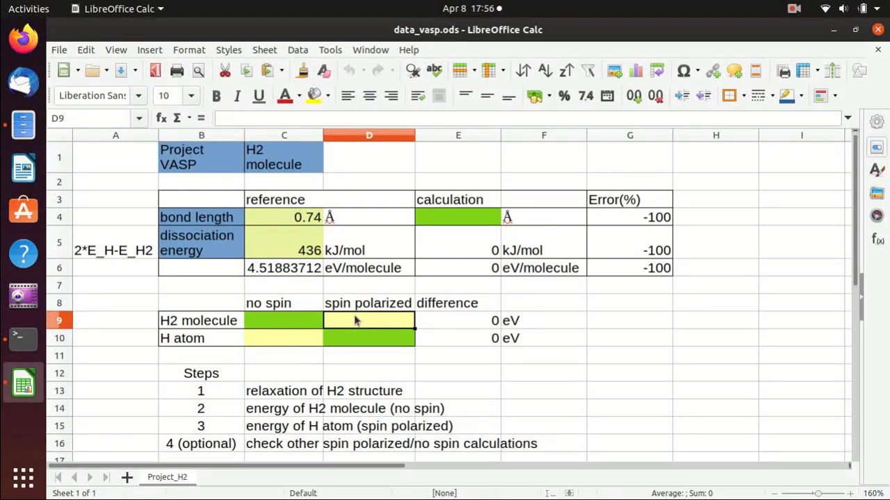
click(275, 346)
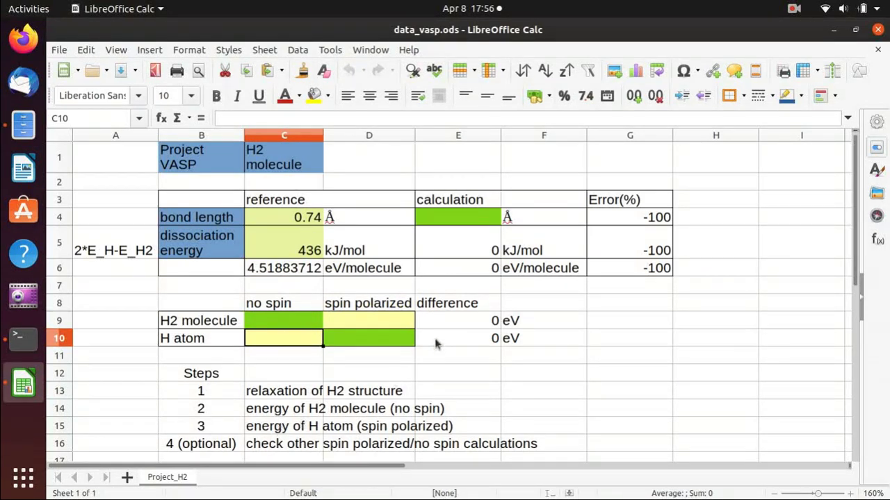
click(459, 321)
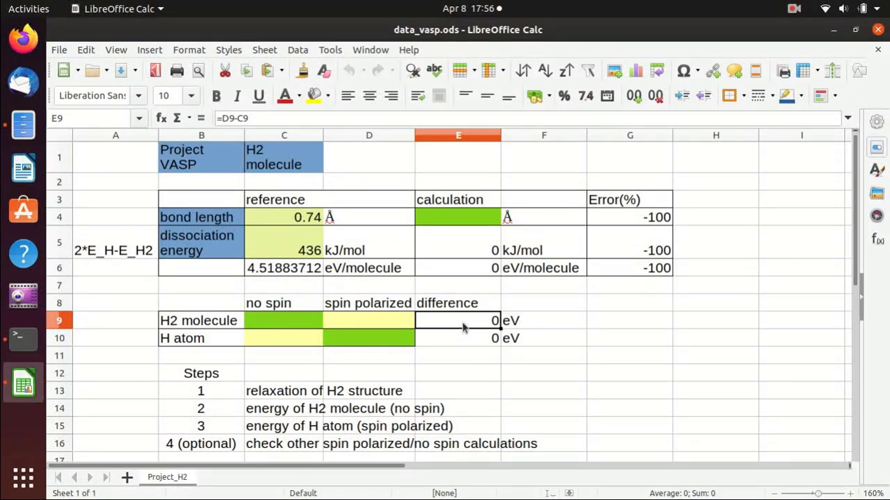
click(459, 340)
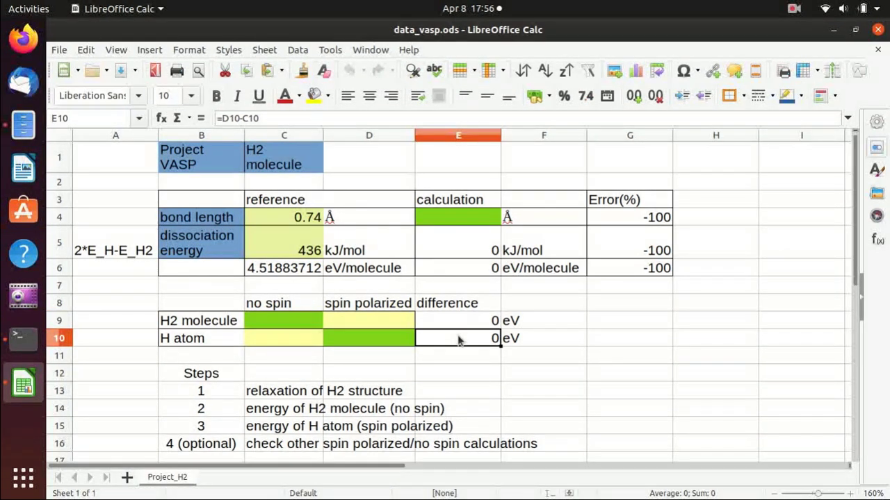
click(26, 339)
Step: Look over INCAR, KPOINTS, POSCAR and POTCAR in 1_H2_relax, then open INCAR in the editor
click(23, 124)
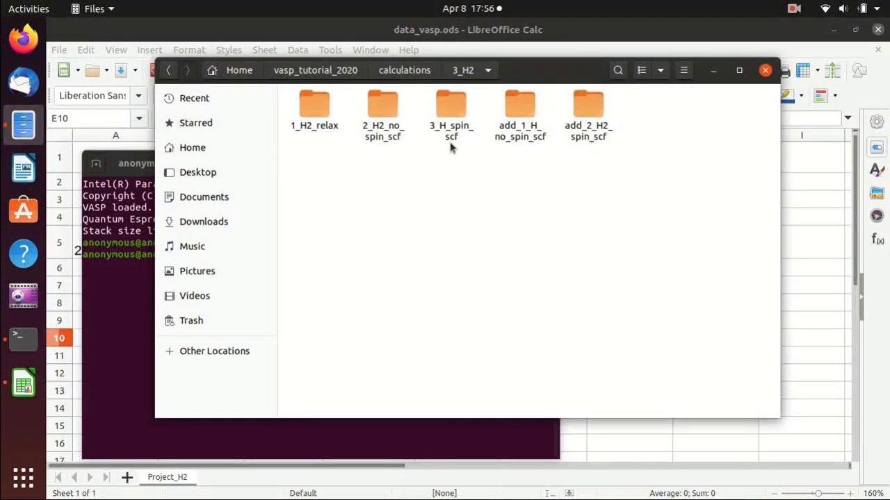
double_click(317, 111)
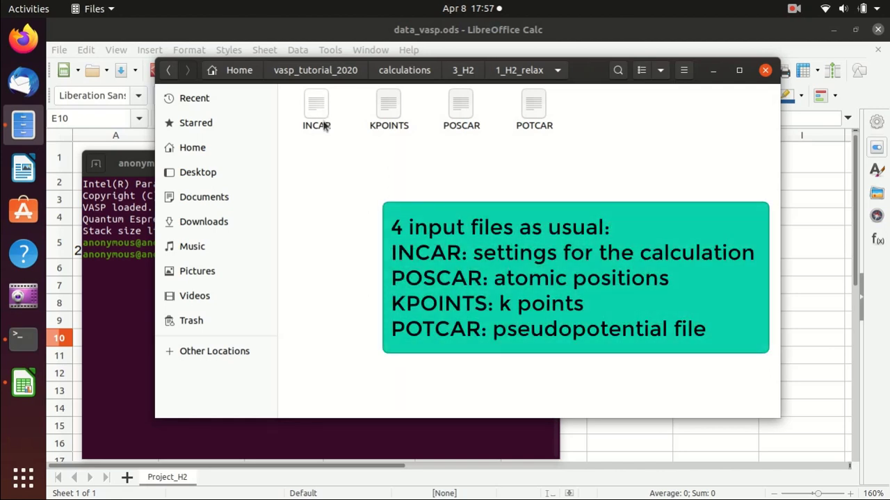
click(464, 115)
click(387, 113)
click(532, 111)
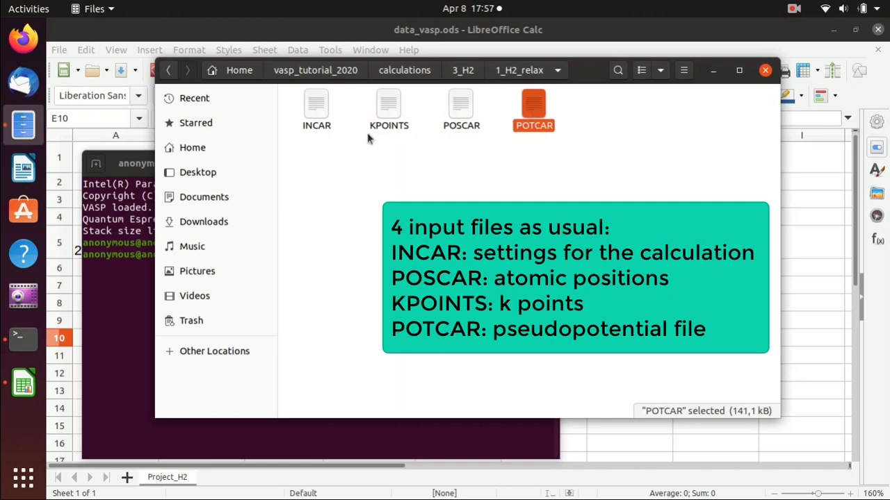
click(317, 112)
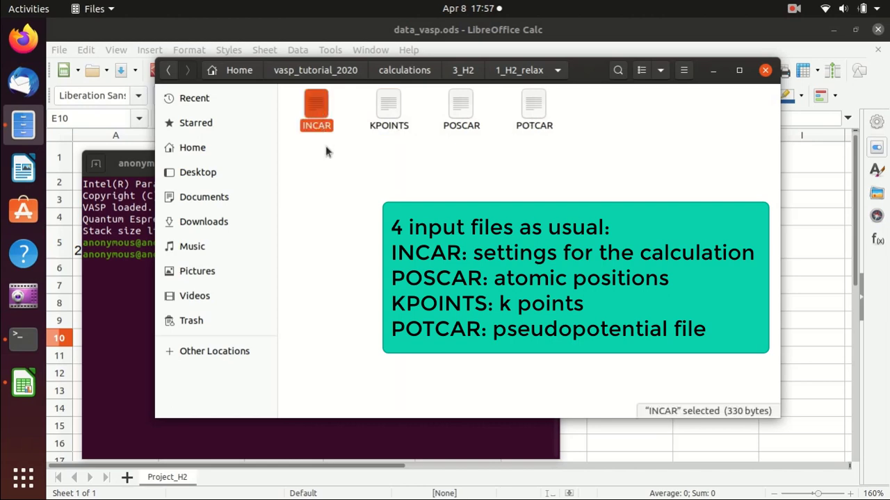
click(386, 108)
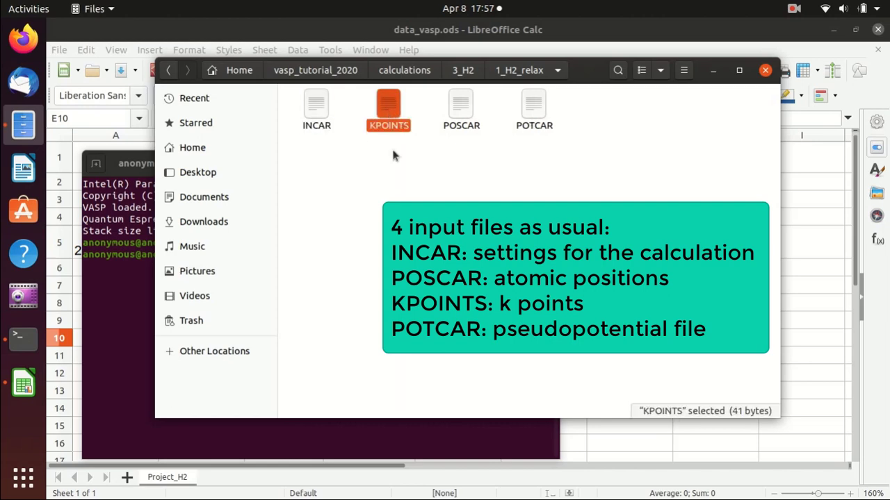
click(459, 129)
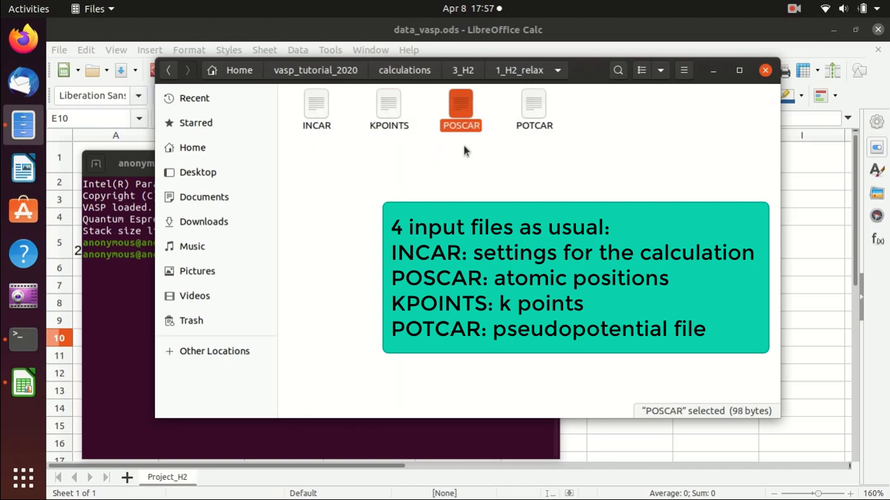
click(536, 113)
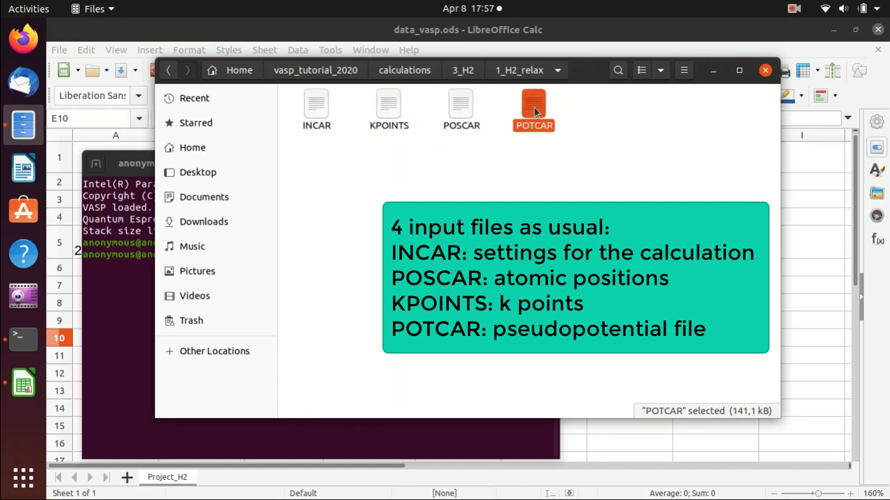
click(533, 153)
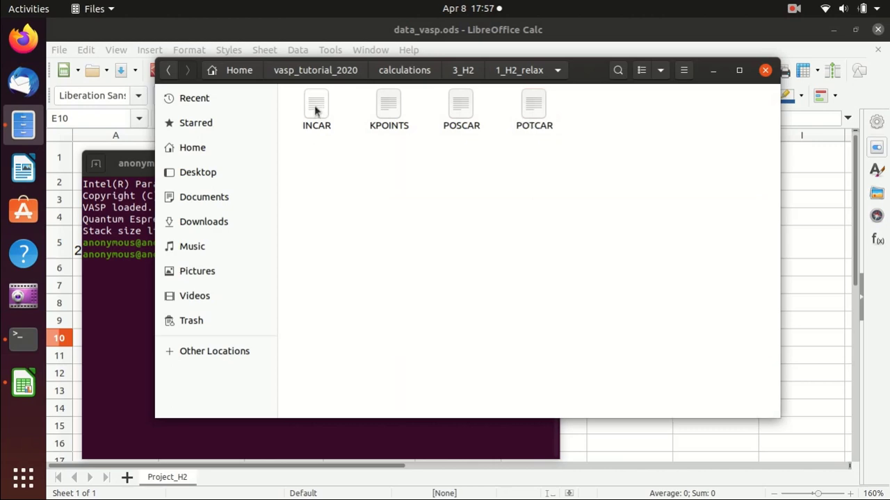
double_click(314, 110)
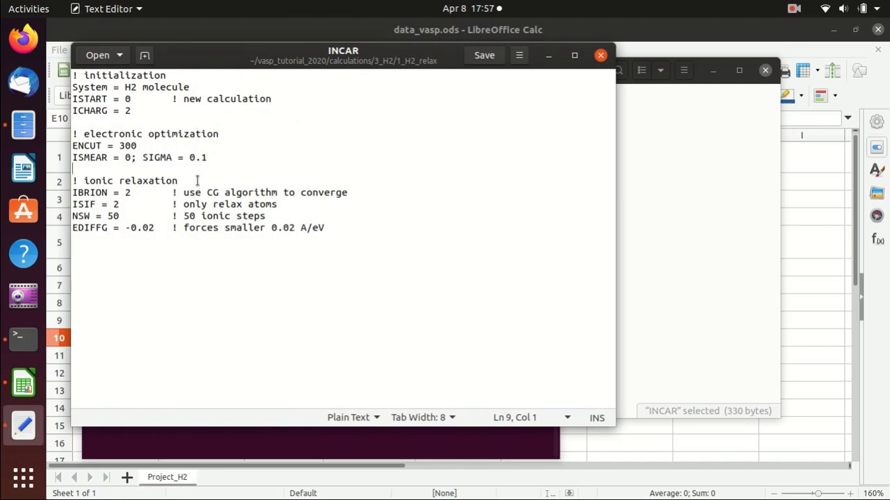
Step: Review the INCAR section headings, the ICHARG parameter and the 'H2 molecule' system name
triple_click(183, 181)
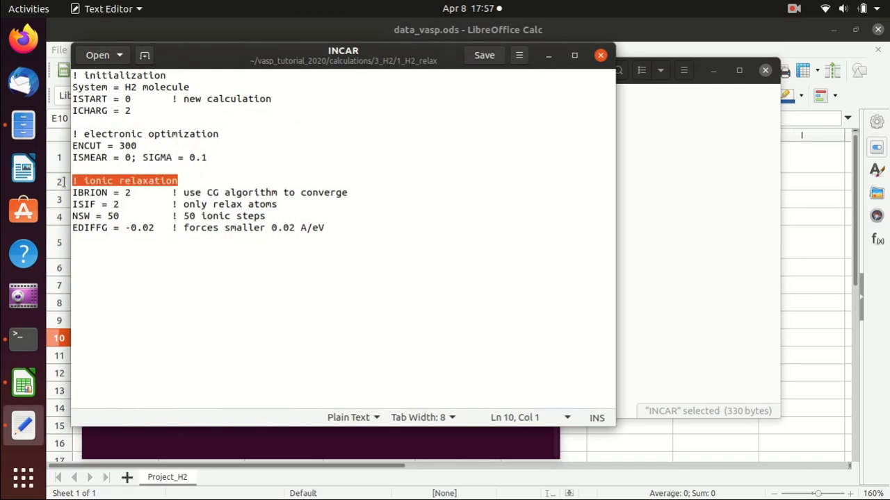
drag(230, 134, 61, 136)
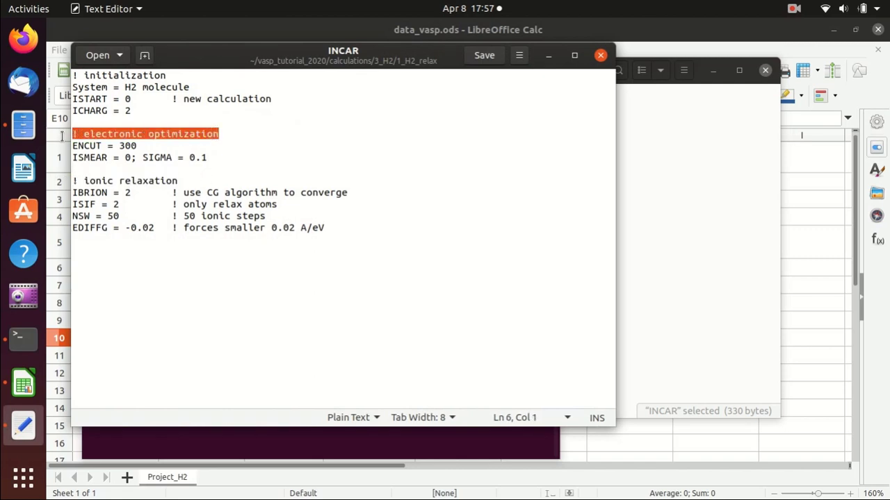
click(142, 87)
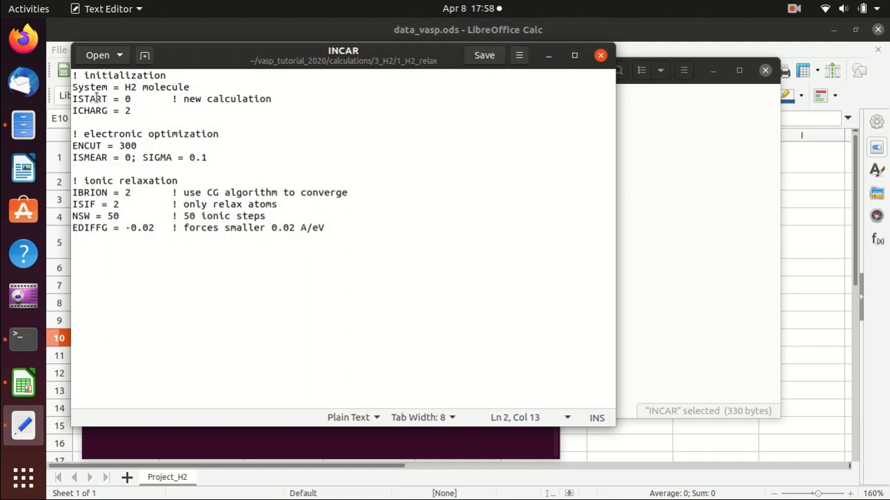
click(94, 112)
double_click(95, 112)
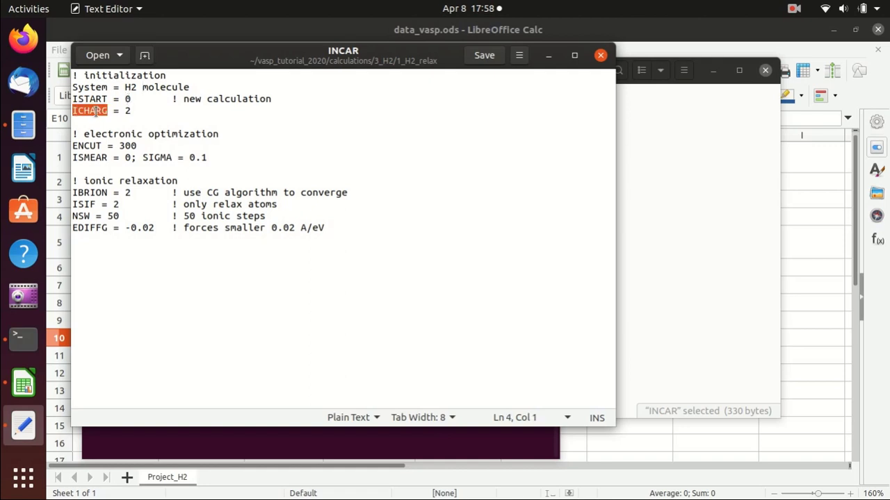
click(149, 110)
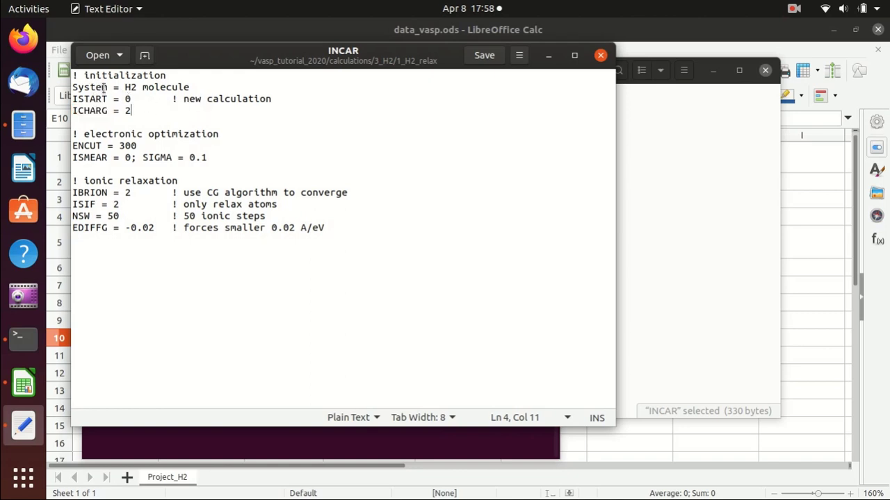
drag(125, 87, 201, 85)
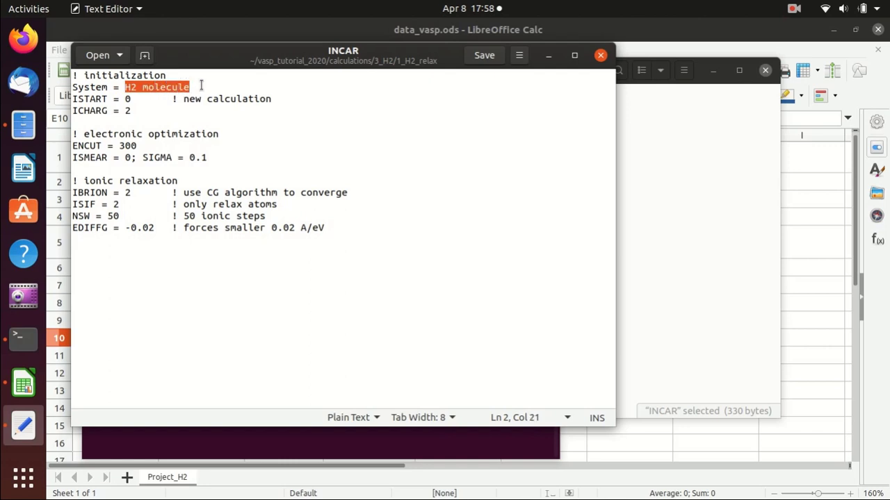
click(90, 146)
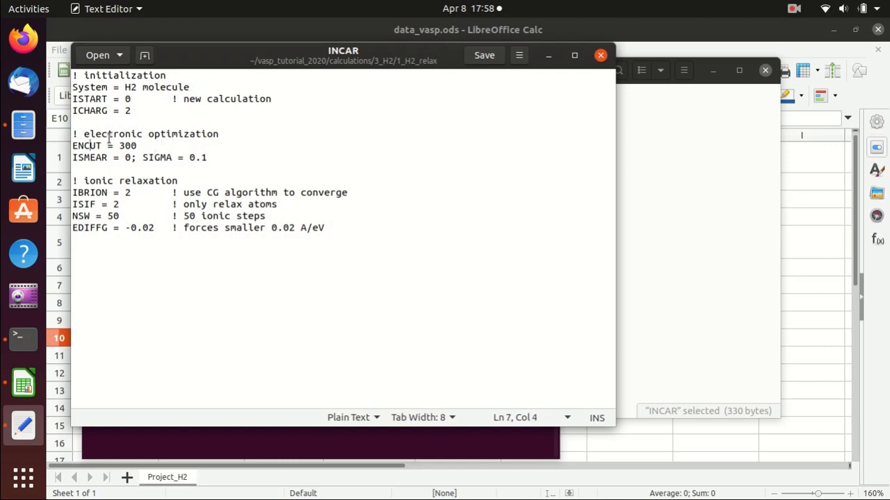
Step: Check the ENCUT = 300 setting, then return to the Files window
click(94, 146)
double_click(92, 146)
double_click(133, 146)
click(724, 151)
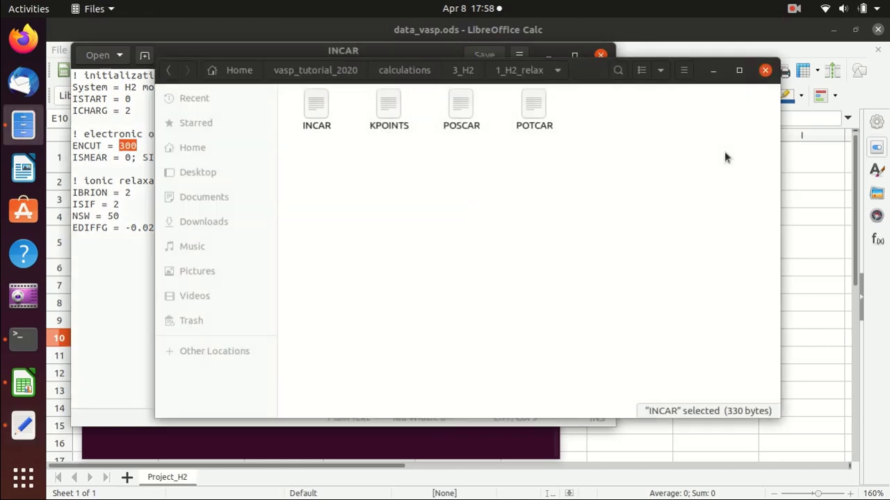
Step: Open POTCAR to check its ENMAX 250.000 entry, then close it
click(535, 107)
double_click(537, 106)
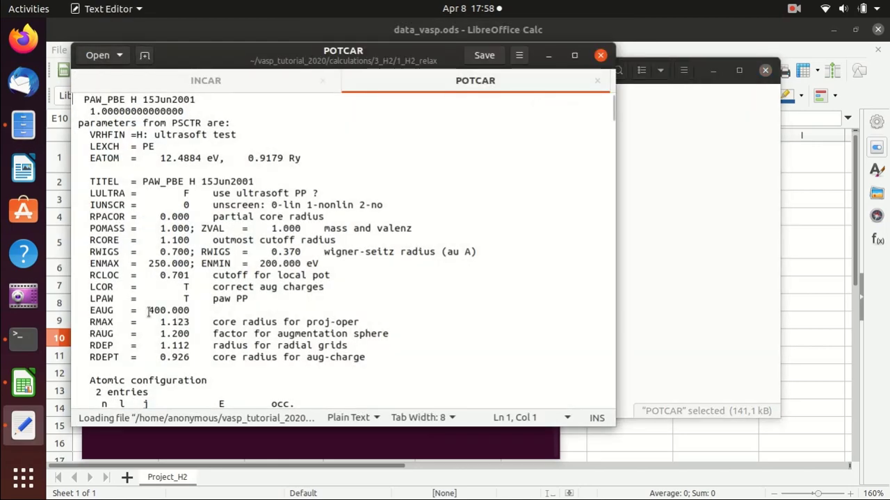
drag(90, 263, 189, 264)
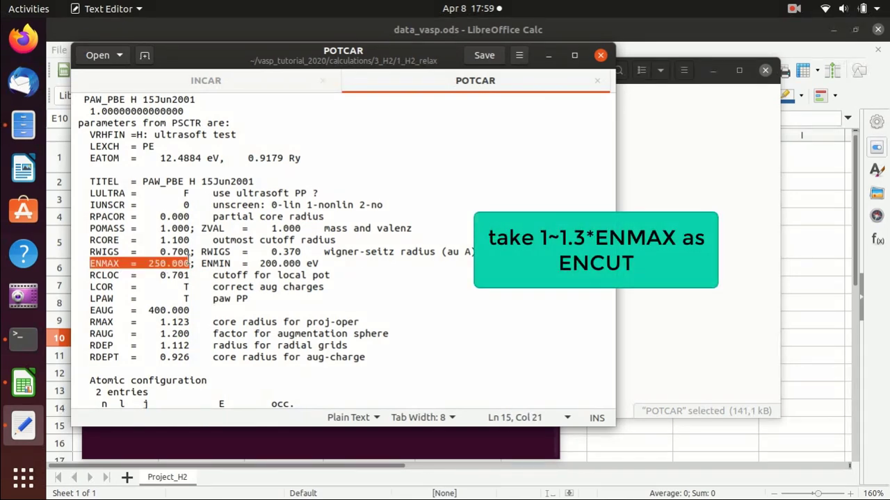
click(597, 81)
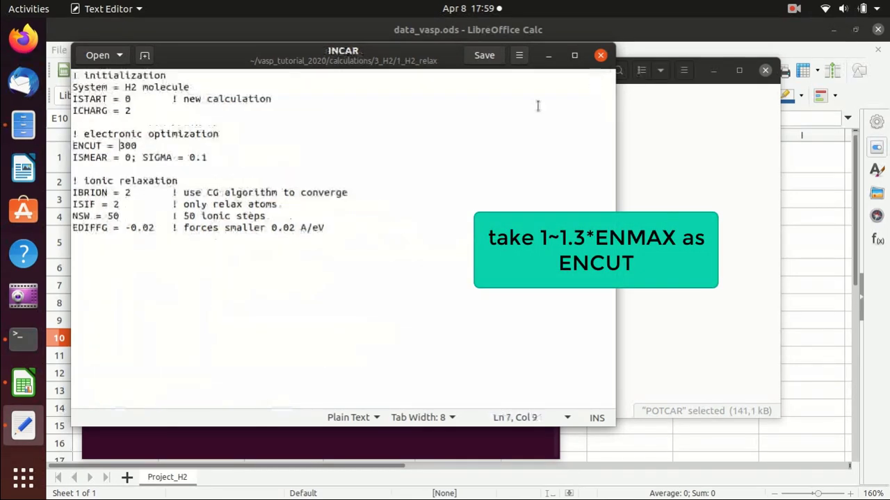
Step: Highlight the ENCUT = 300 and ISMEAR = 0 settings in INCAR
double_click(91, 142)
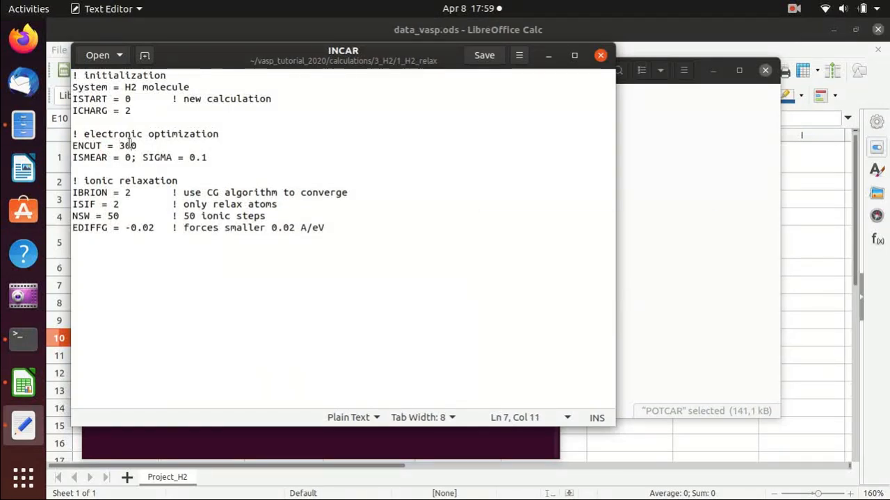
double_click(128, 145)
click(95, 157)
double_click(91, 157)
click(126, 157)
click(130, 157)
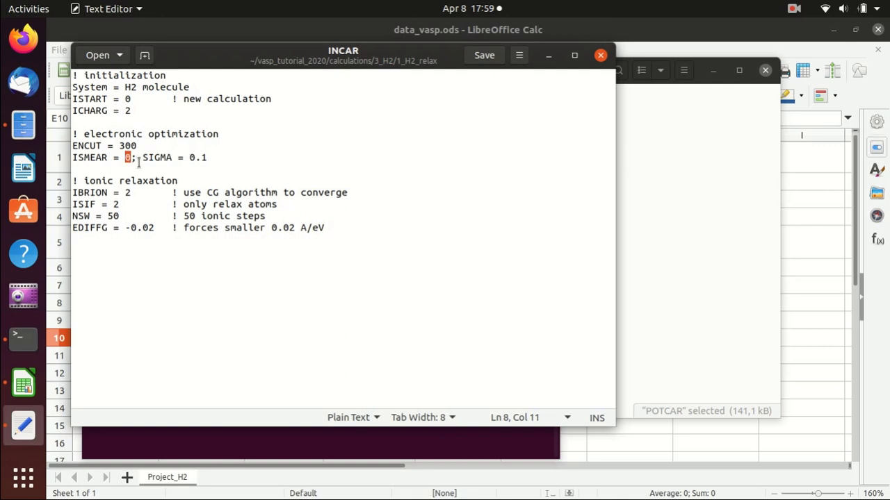
Step: Highlight SIGMA = 0.1, the full smearing line and the ionic relaxation comment
key(End)
drag(191, 157, 218, 158)
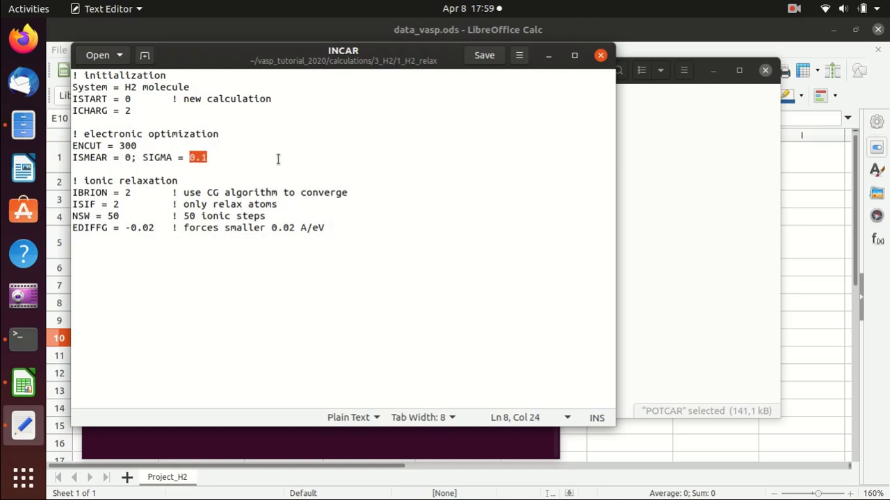
click(204, 158)
drag(211, 157, 41, 159)
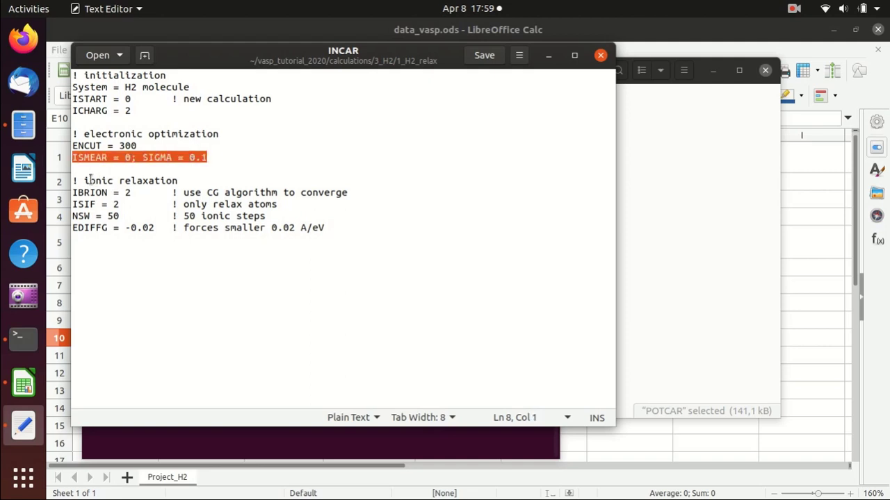
drag(78, 181, 195, 180)
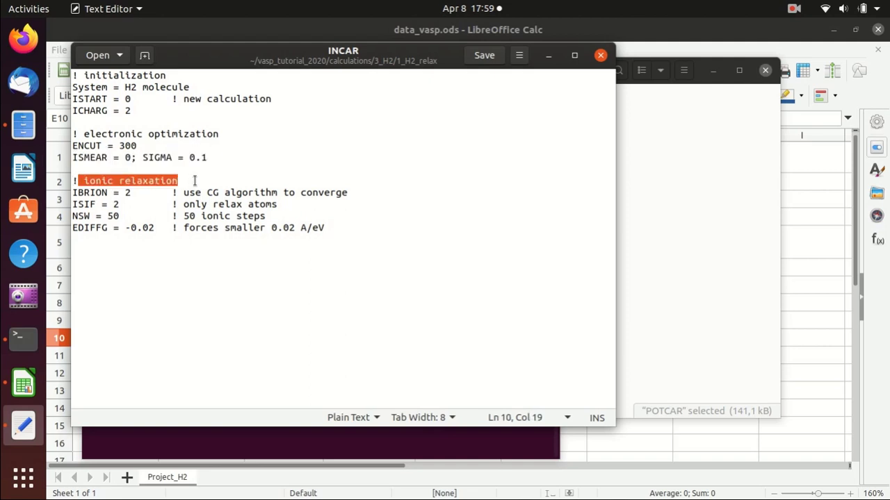
click(134, 192)
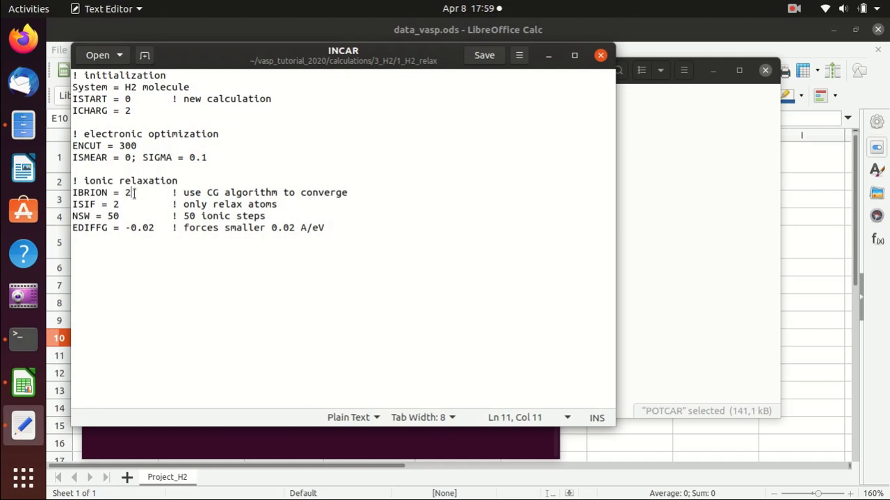
Step: Review the ionic settings IBRION = 2, ISIF = 2 and NSW = 50
drag(134, 193, 73, 192)
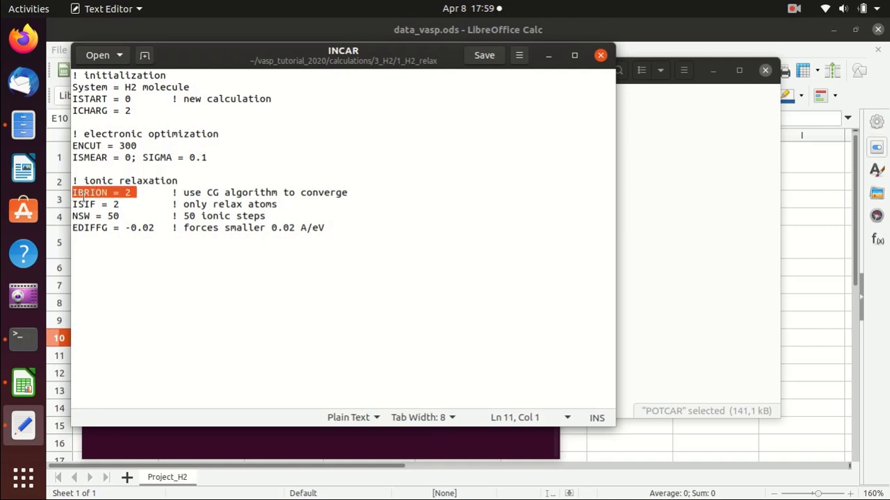
click(132, 194)
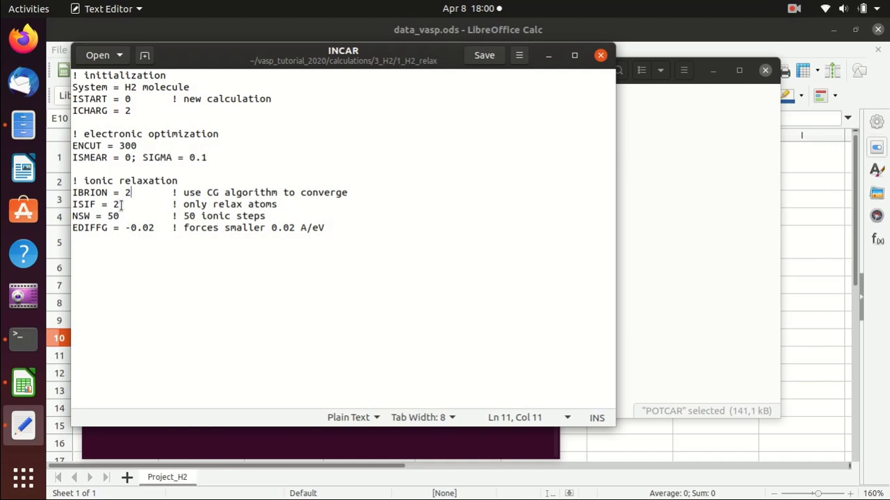
click(119, 204)
key(shift+Left)
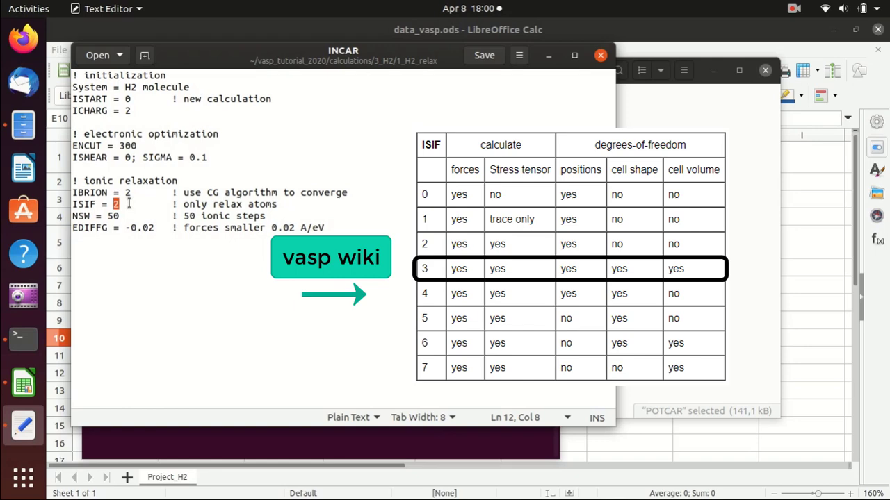
double_click(85, 217)
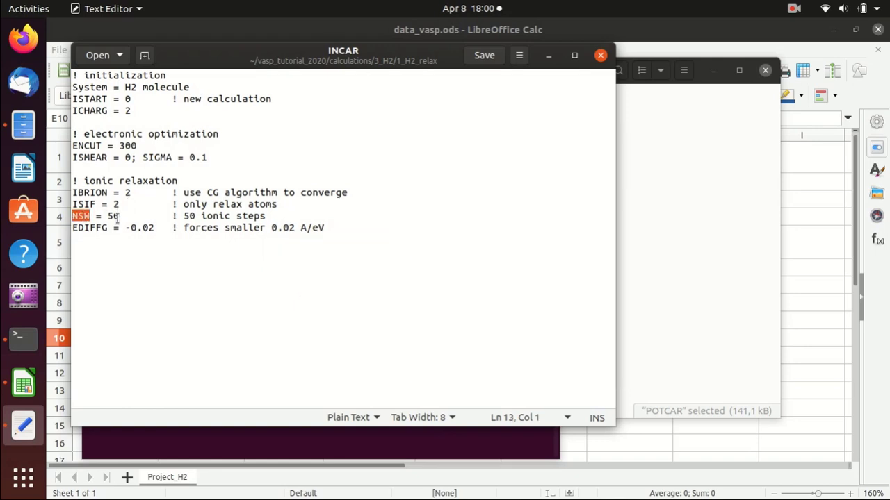
drag(119, 217, 108, 217)
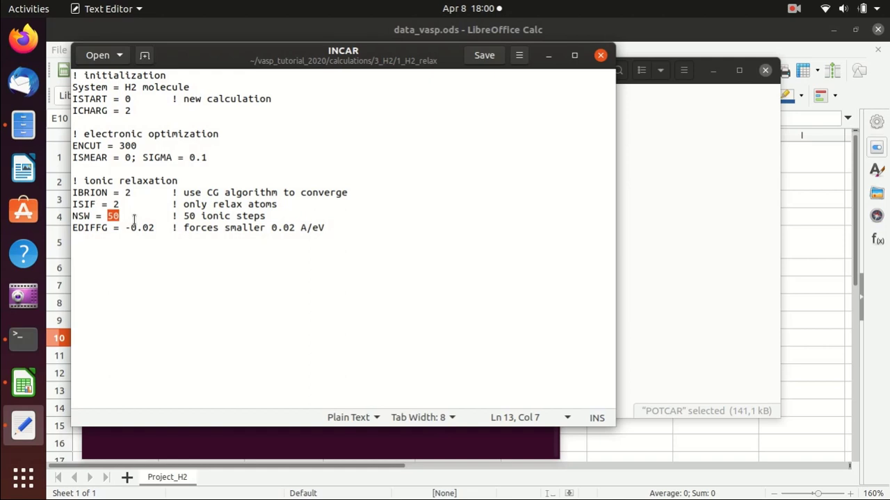
Step: Check EDIFFG = -0.02, then save and close the unchanged INCAR
drag(107, 228, 67, 228)
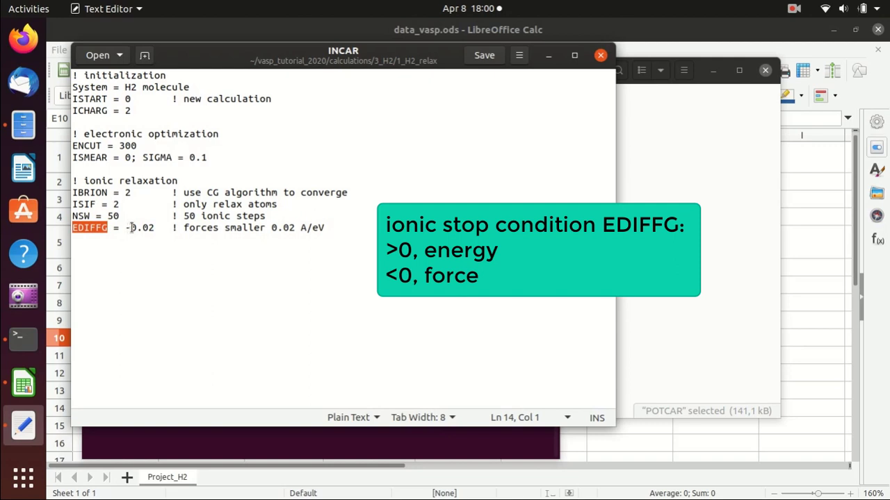
click(131, 227)
click(126, 227)
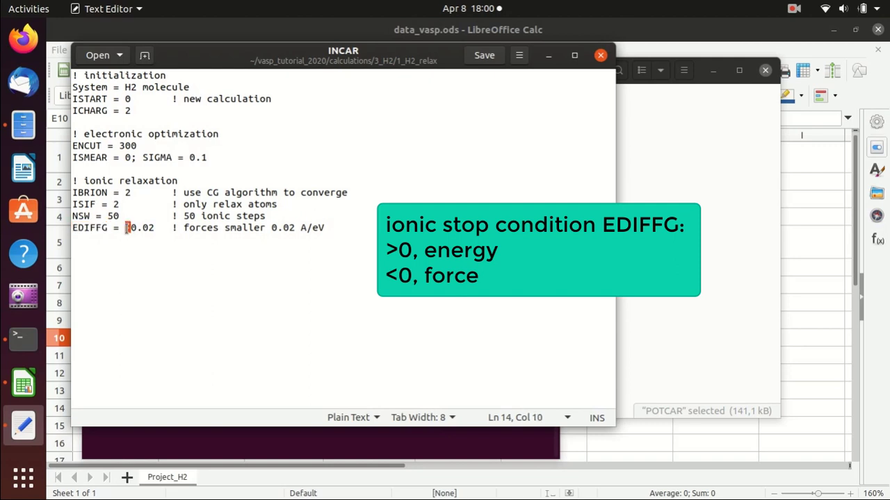
click(162, 228)
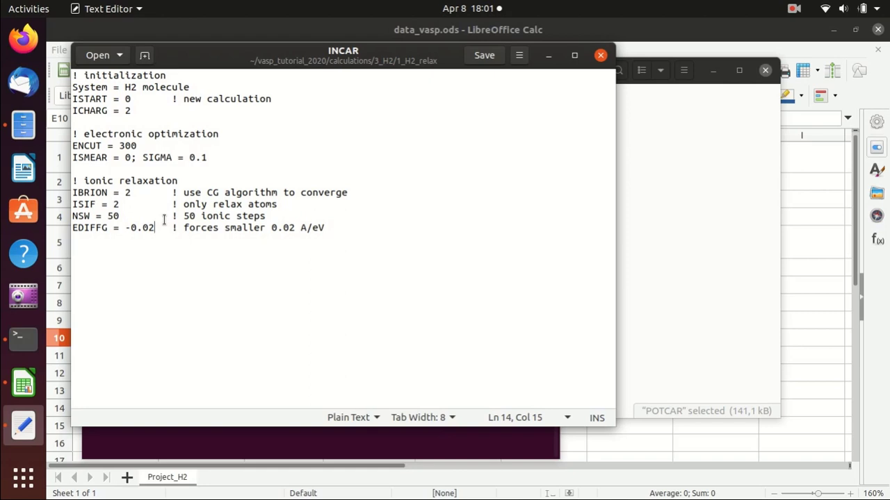
click(304, 178)
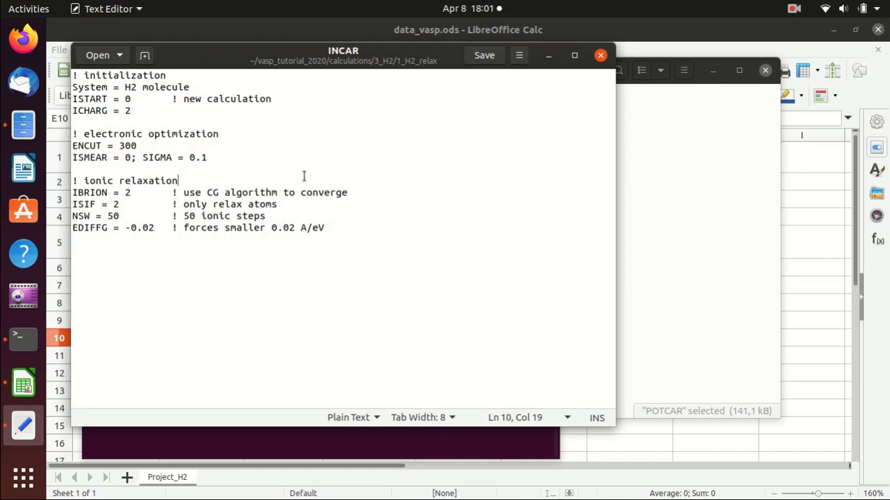
click(485, 56)
click(600, 55)
Step: Open POSCAR and review its three lattice vectors and the atom count of 2
click(409, 183)
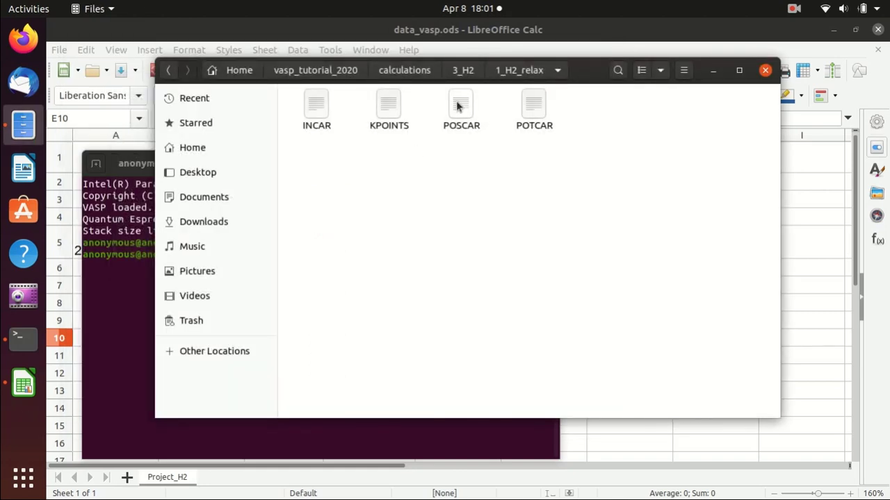
double_click(458, 104)
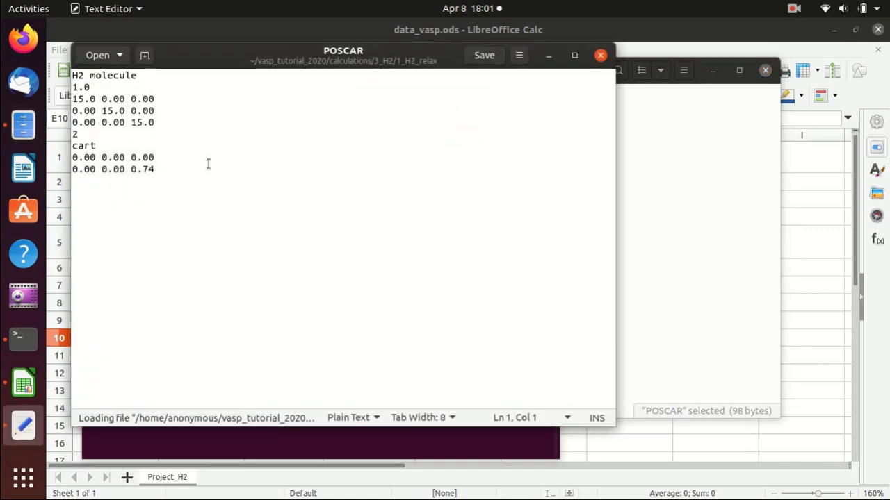
click(161, 122)
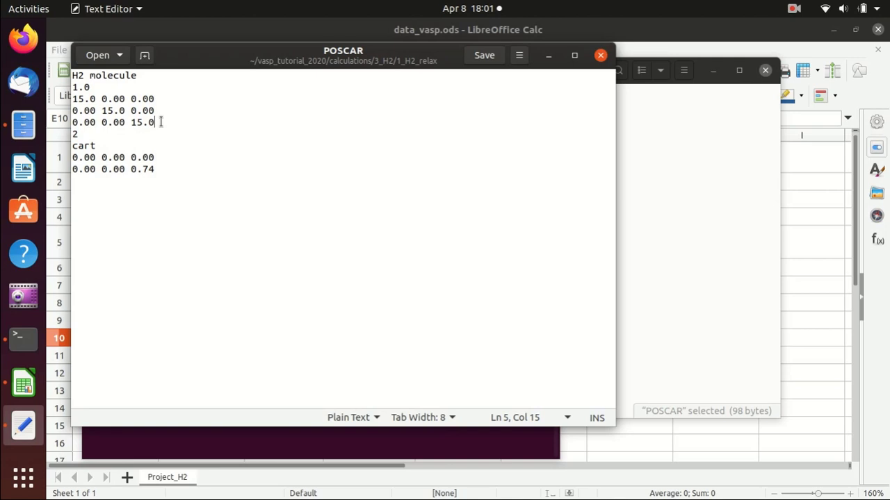
mouse_move(161, 122)
mouse_down()
mouse_move(62, 99)
mouse_move(149, 129)
mouse_up()
click(96, 99)
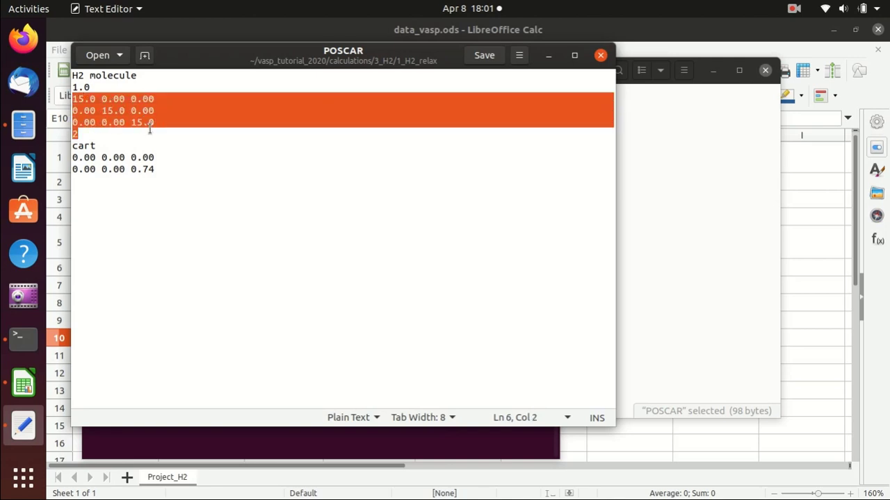
drag(78, 133, 70, 134)
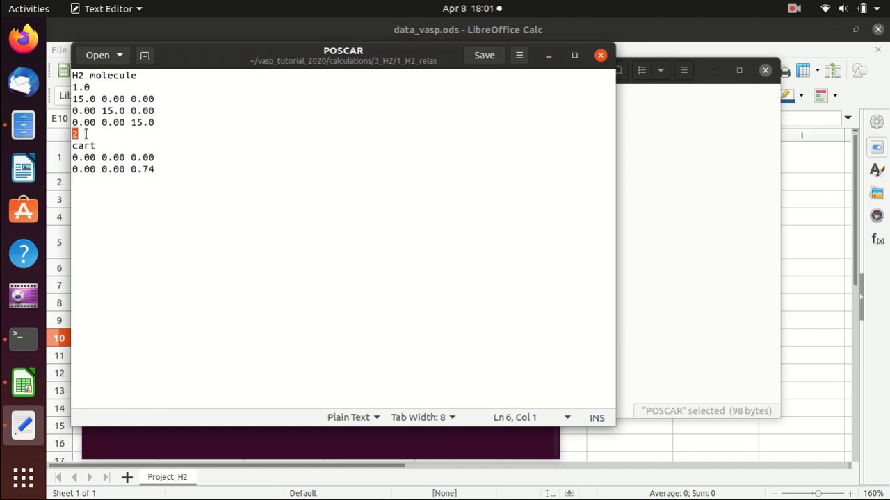
Step: Review the Cartesian atom coordinates and the 0.74 bond length, then close POSCAR
double_click(84, 145)
click(90, 157)
click(124, 157)
click(91, 169)
click(120, 169)
click(142, 169)
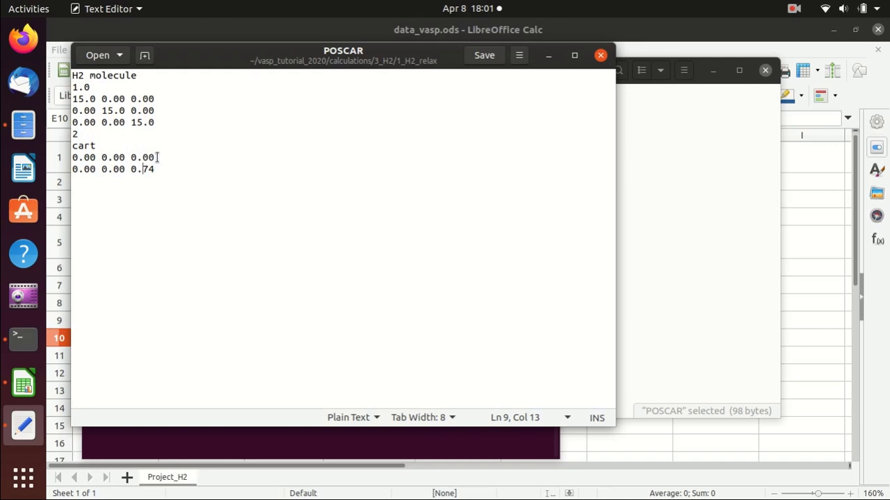
key(shift+Left)
key(shift+Left)
key(shift+Left)
key(shift+Left)
key(shift+Left)
key(shift+Left)
key(shift+Left)
key(shift+Left)
key(shift+Left)
key(shift+Left)
key(shift+Left)
key(shift+Left)
key(shift+Left)
key(shift+Left)
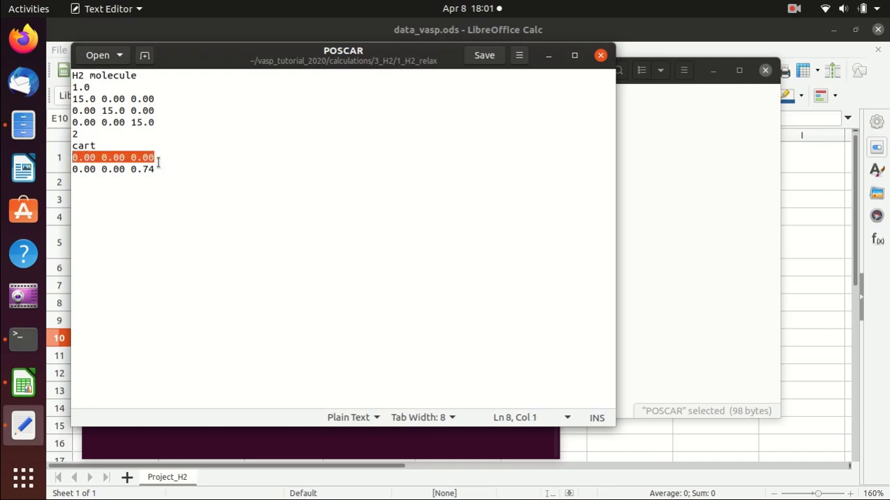
click(157, 169)
key(shift+Left)
key(shift+Left)
key(shift+Left)
key(shift+Left)
key(shift+Left)
key(shift+Left)
key(shift+Left)
key(shift+Left)
key(shift+Left)
key(shift+Left)
key(shift+Left)
key(shift+Left)
key(shift+Left)
key(shift+Left)
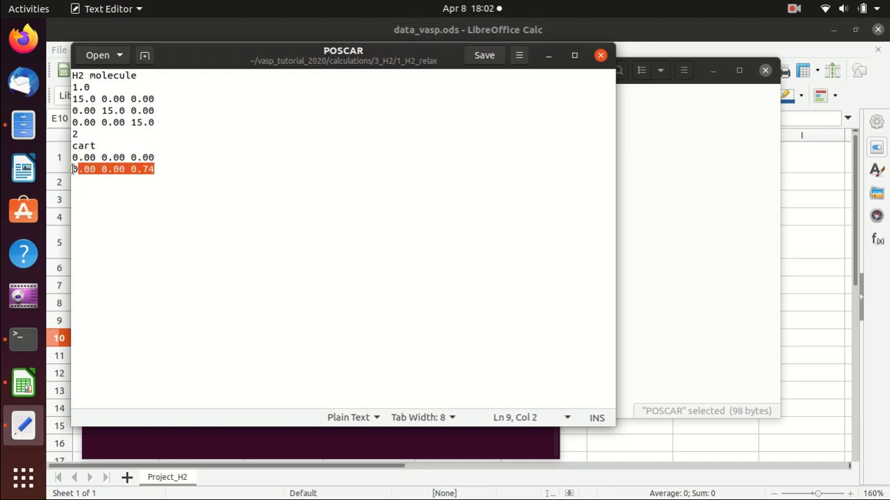
click(155, 169)
key(shift+Left)
key(shift+Left)
key(shift+Left)
key(shift+Left)
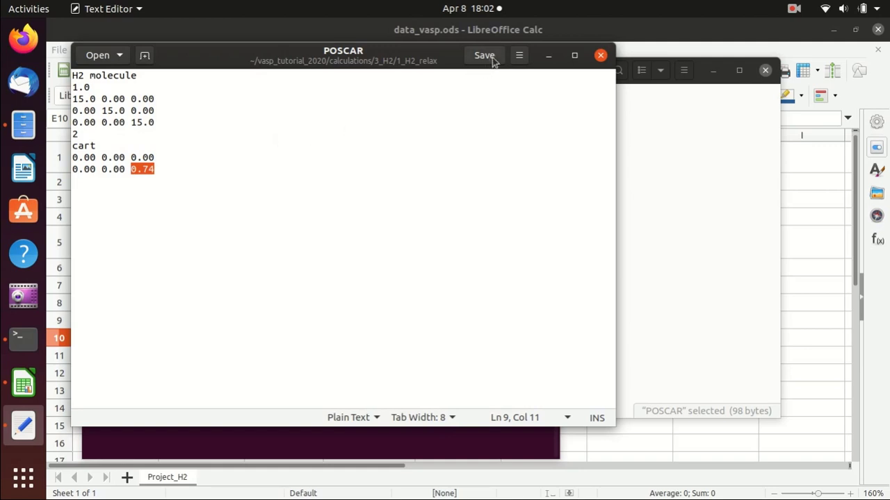
click(600, 56)
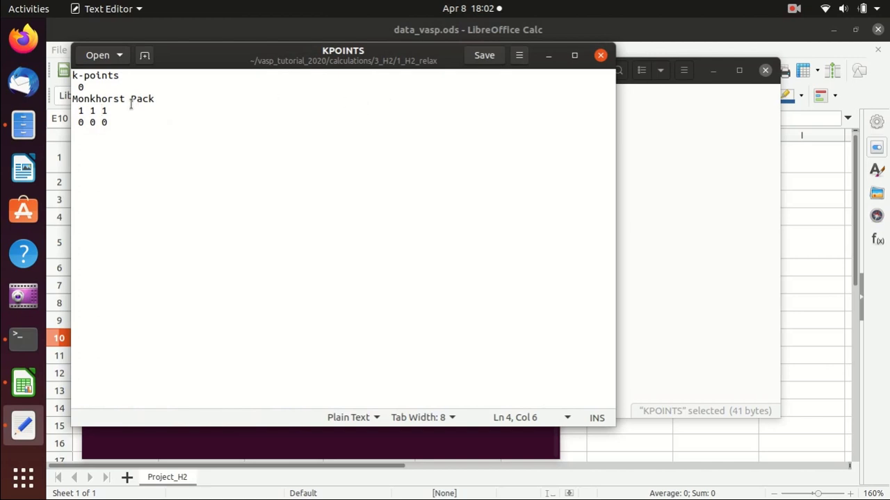
Step: Check the KPOINTS Monkhorst Pack 1 1 1 grid with 0 0 0 shift
key(Up)
drag(108, 111, 78, 111)
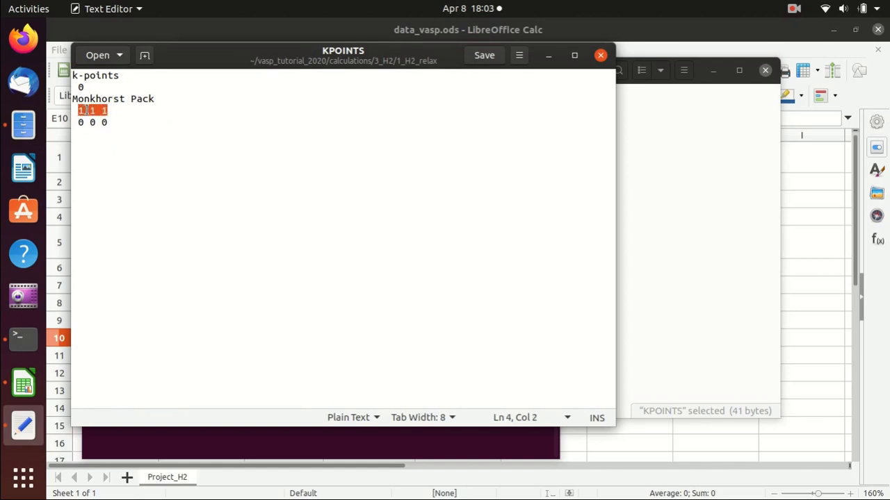
drag(109, 121, 77, 123)
Step: Open POTCAR, confirm its PAW_PBE H header, and close it
key(alt+Tab)
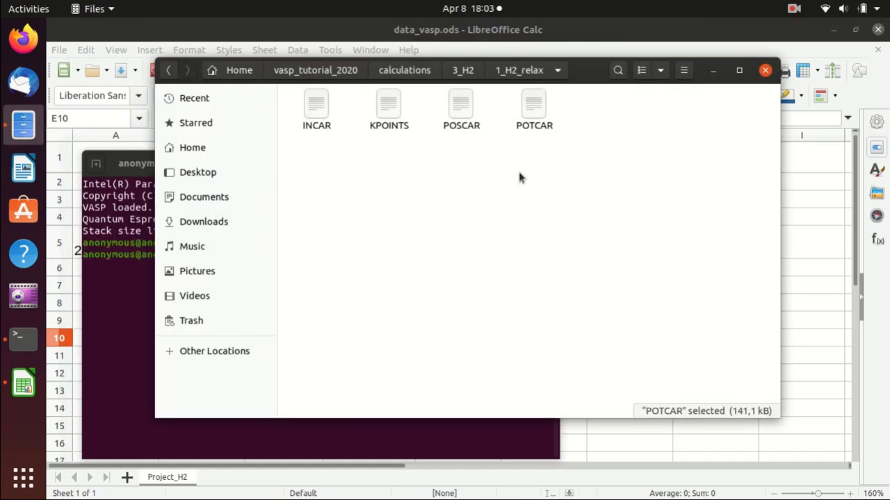
double_click(533, 109)
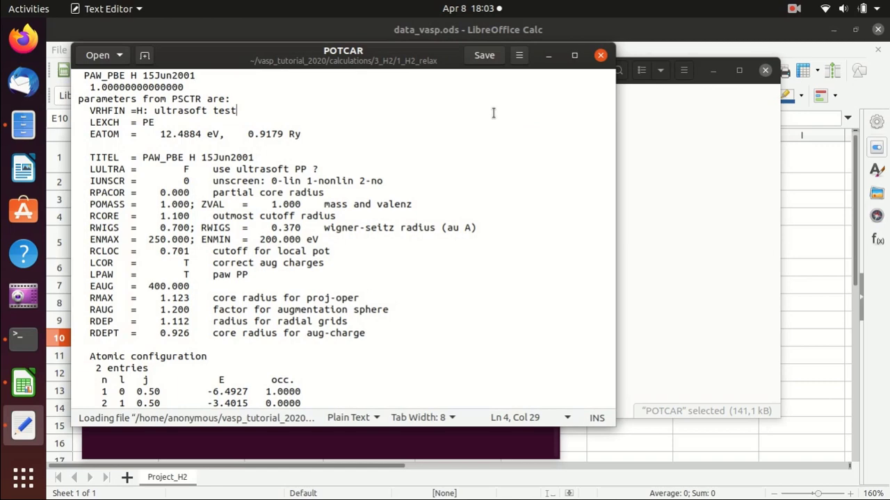
double_click(111, 75)
double_click(133, 75)
click(600, 55)
Step: In the terminal, change into the 1_H2_relax folder with cd
click(124, 302)
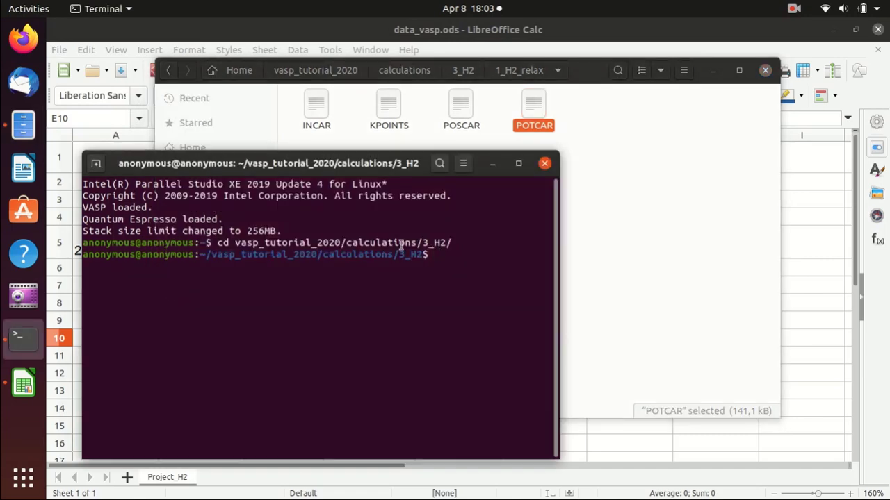
text(cd 1)
key(Tab)
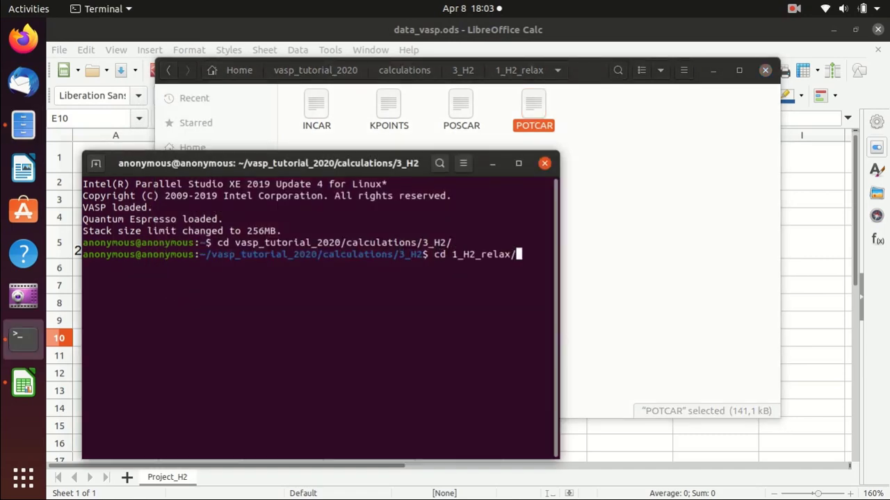
key(Return)
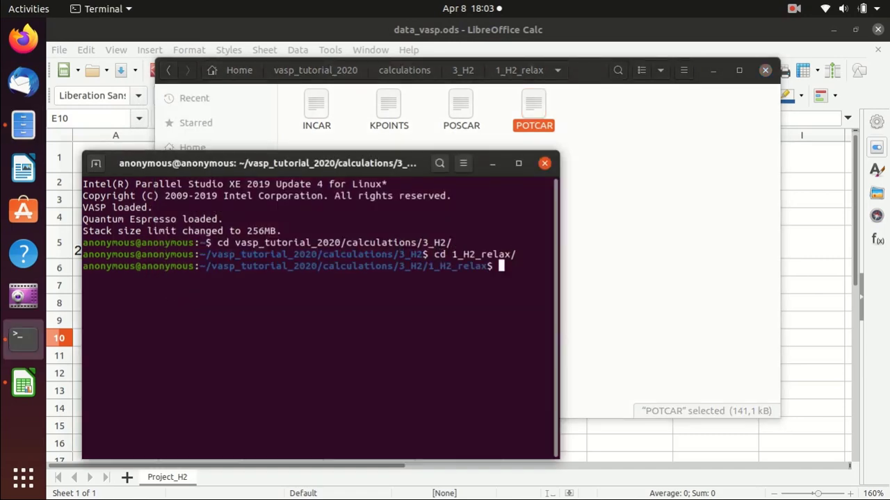
Step: Run 'mpirun -np 2 vasp_std' to carry out the H2 relaxation
text(mpiu)
key(BackSpace)
text(run -np 2 v)
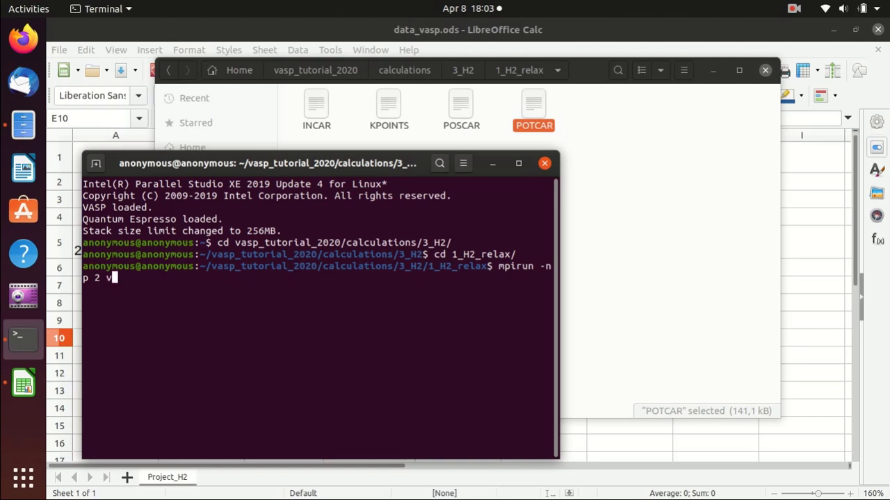
text(asp_std)
key(BackSpace)
key(BackSpace)
key(BackSpace)
text(gam)
key(BackSpace)
key(BackSpace)
key(BackSpace)
text(std)
key(Return)
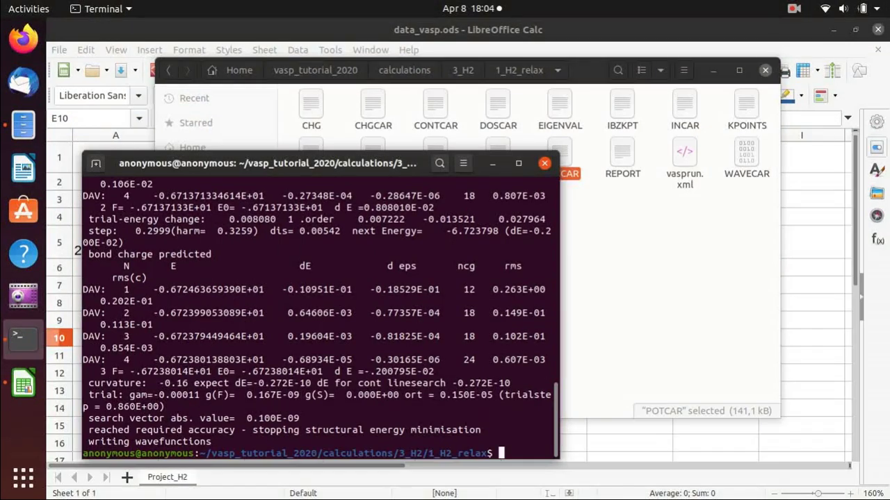
click(646, 210)
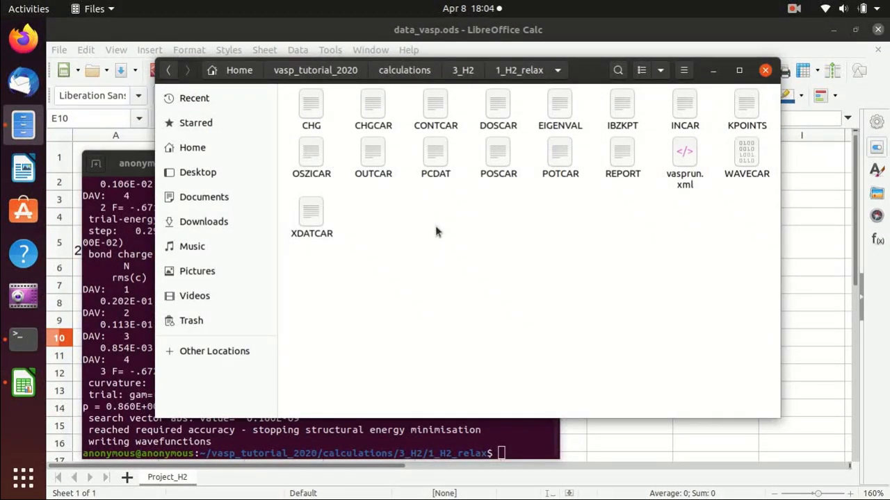
Step: View the relaxed CONTCAR (second H at z 0.0497), close it, and go up to 3_H2
click(373, 155)
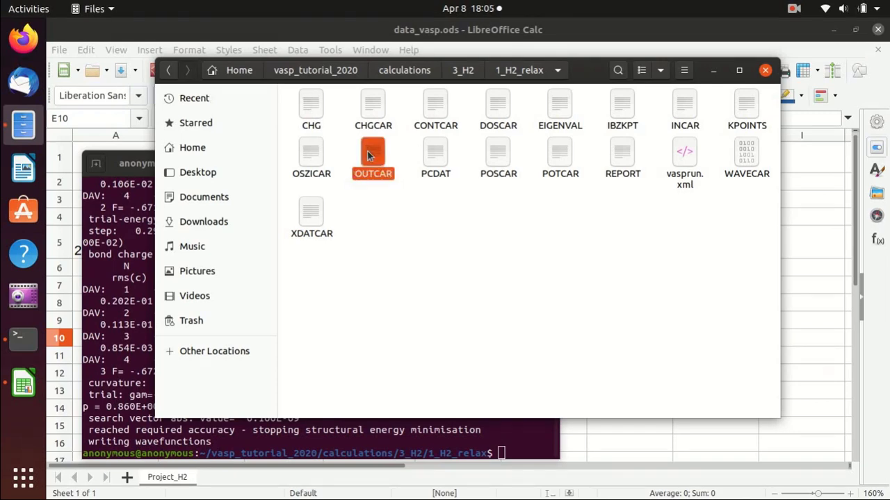
click(436, 109)
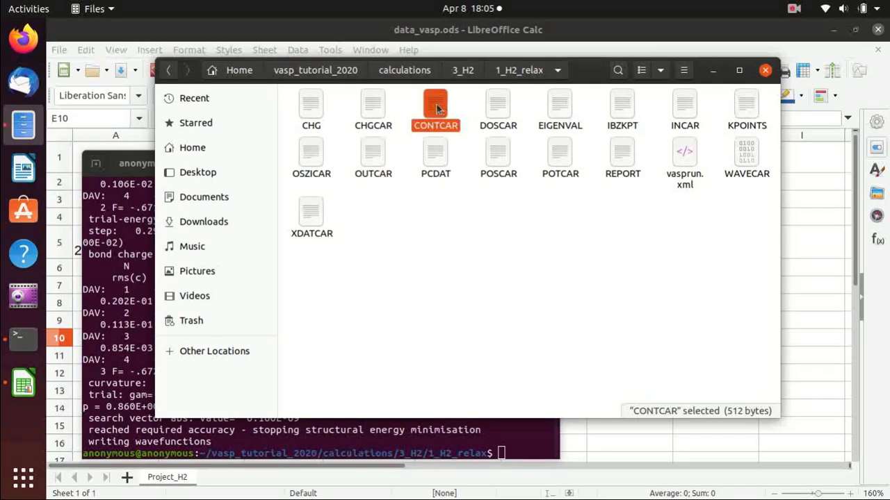
double_click(436, 105)
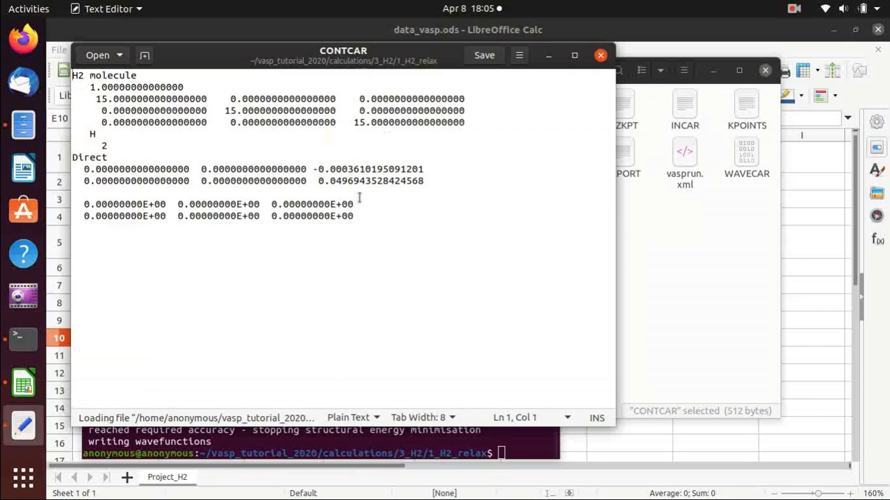
click(601, 55)
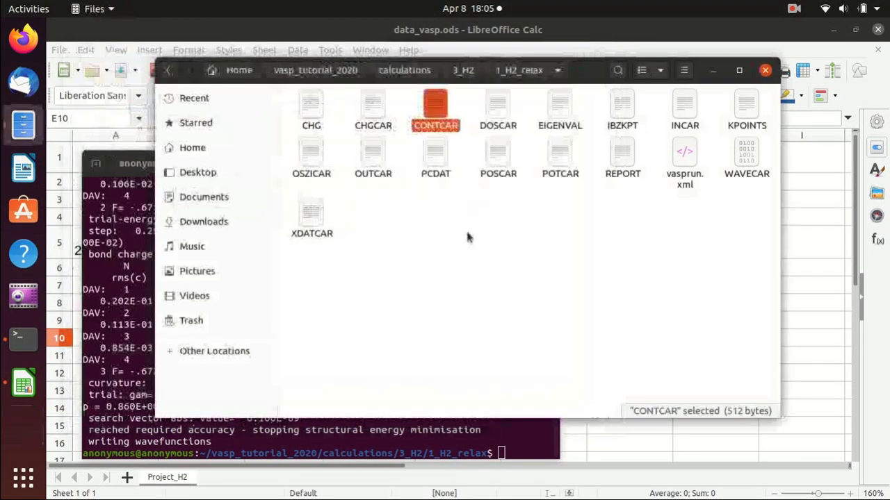
click(462, 73)
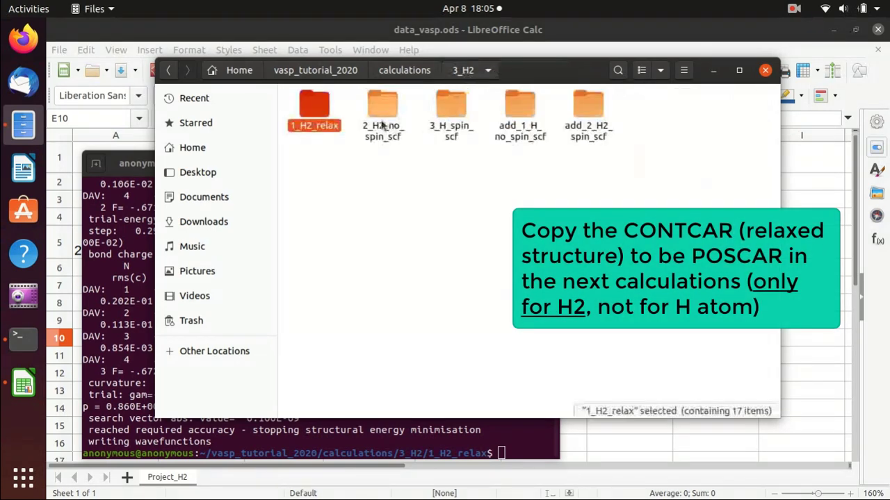
Step: Paste CONTCAR into 2_H2_no_spin_scf, delete the old POSCAR, and rename CONTCAR to POSCAR
double_click(382, 124)
key(ctrl+v)
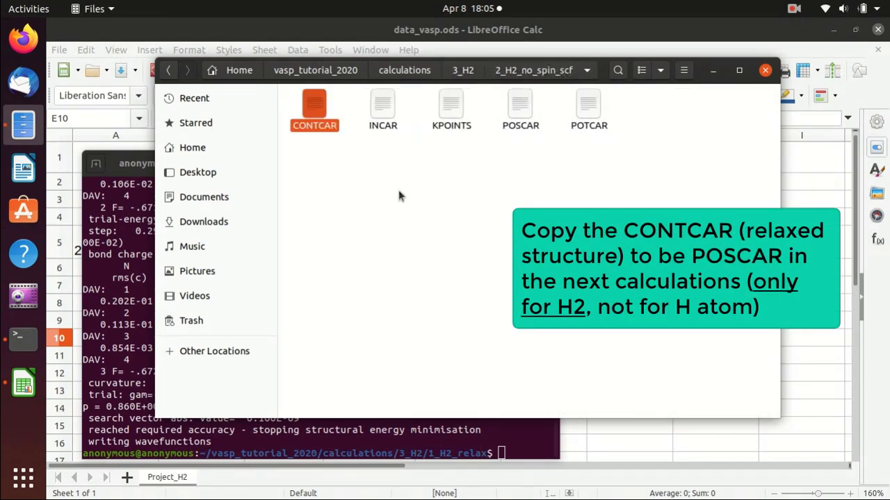
click(518, 111)
key(Delete)
click(320, 110)
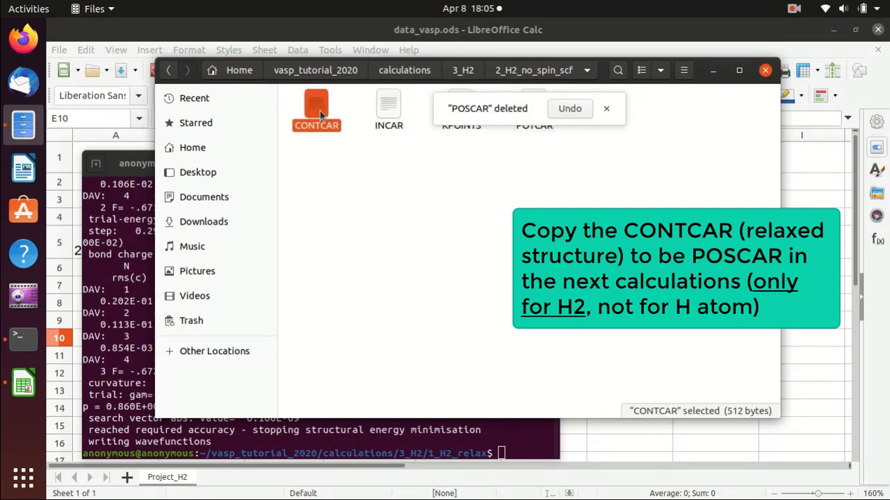
right_click(320, 110)
click(386, 242)
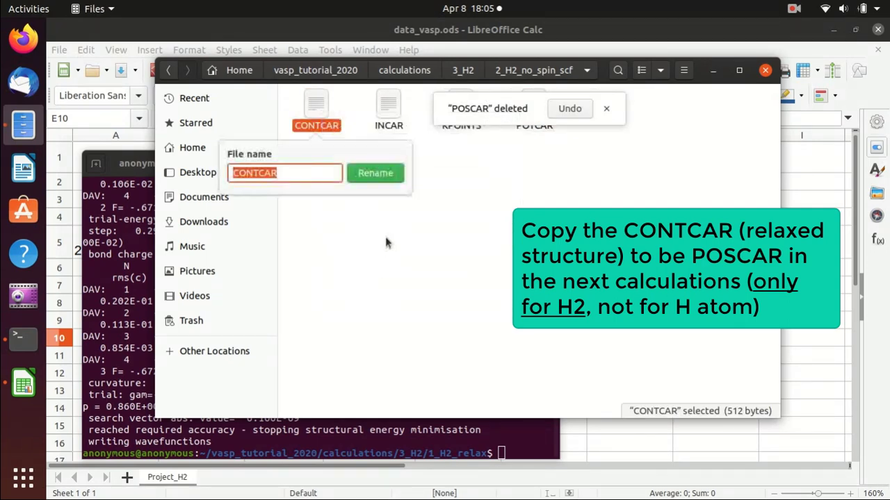
text(POSCAR)
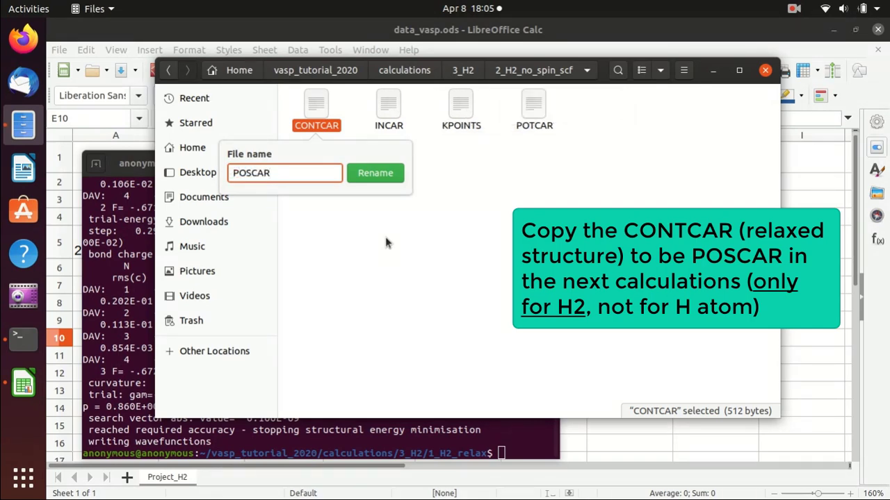
key(Return)
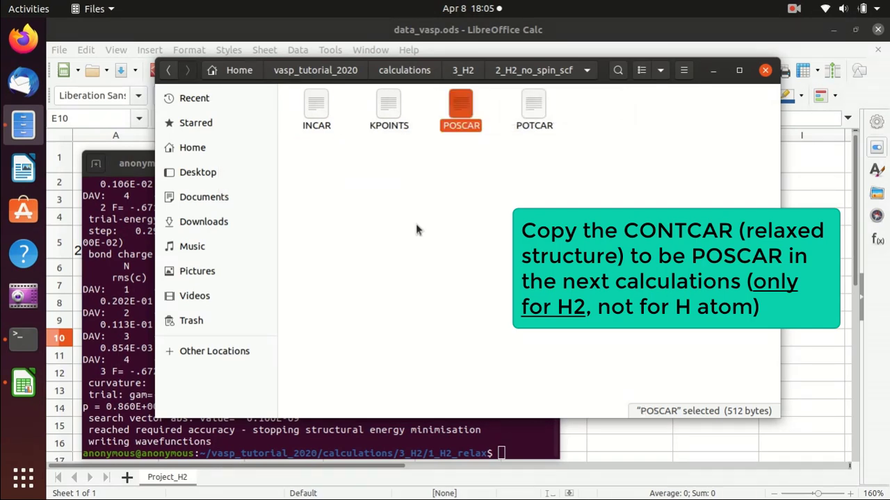
click(458, 157)
click(461, 105)
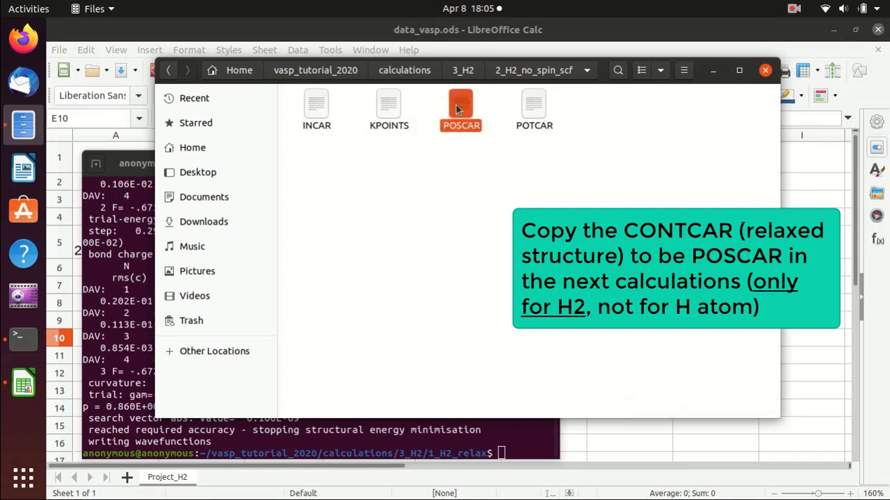
Step: Copy the relaxed POSCAR into add_2_H2_spin_scf, replacing the existing one, then reopen 2_H2_no_spin_scf
click(463, 70)
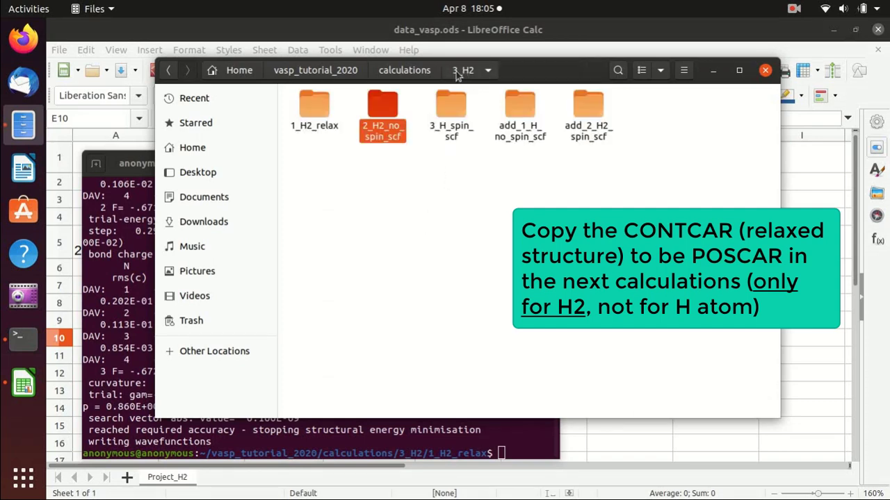
click(589, 117)
key(Return)
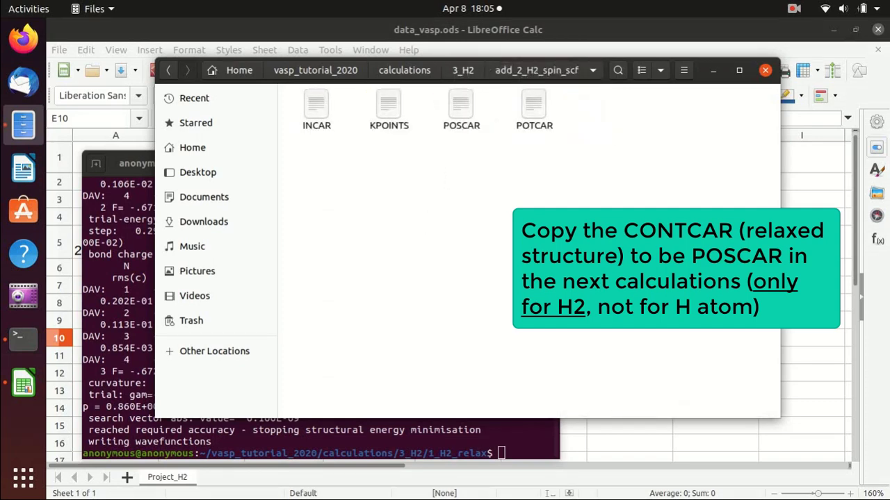
key(ctrl+v)
click(560, 145)
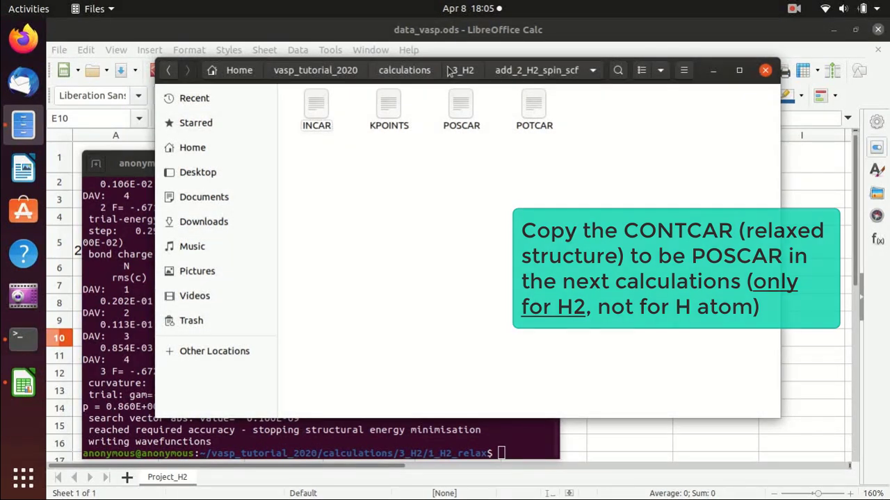
click(448, 72)
double_click(380, 111)
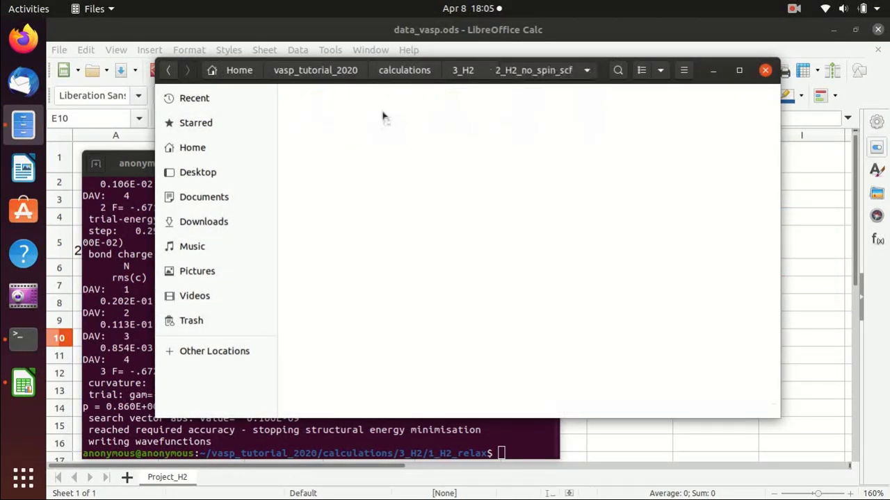
Step: Move the terminal into the folder with 'cd ../2_H2_no_spin_scf'
click(126, 287)
text(cd .)
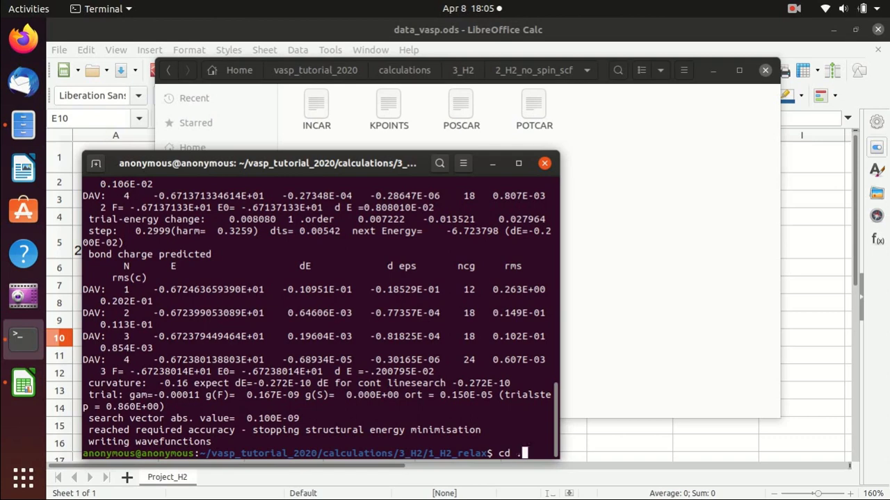
text(./2)
key(Tab)
key(Return)
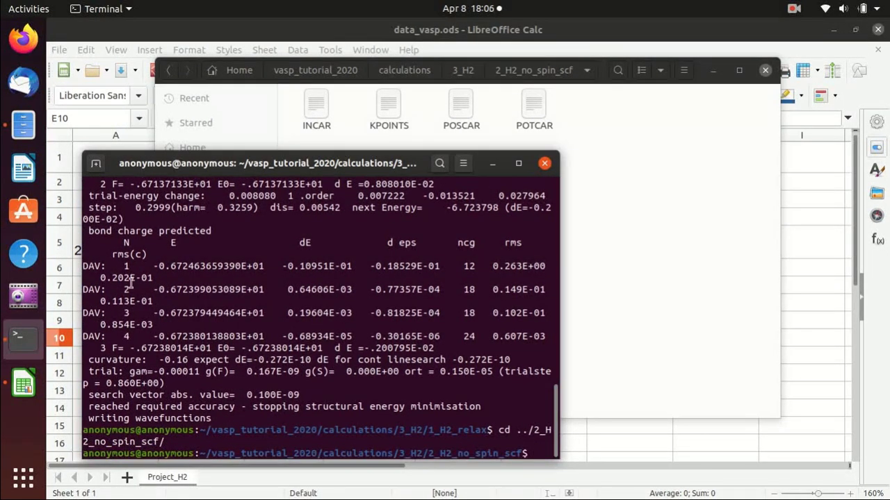
click(597, 157)
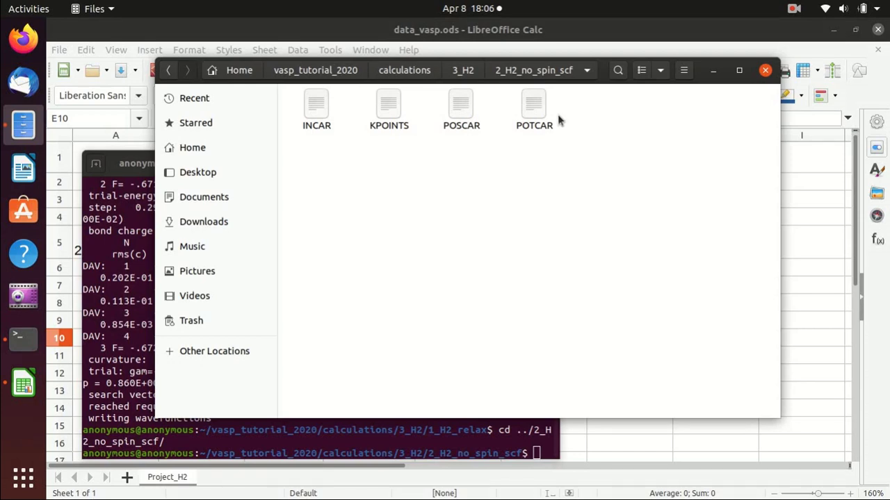
double_click(334, 128)
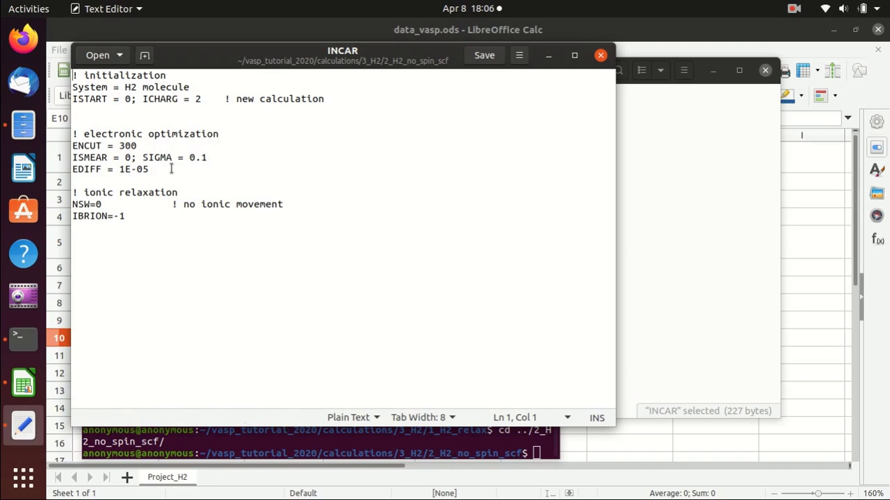
click(133, 215)
drag(127, 214, 72, 216)
click(98, 209)
click(98, 205)
click(118, 216)
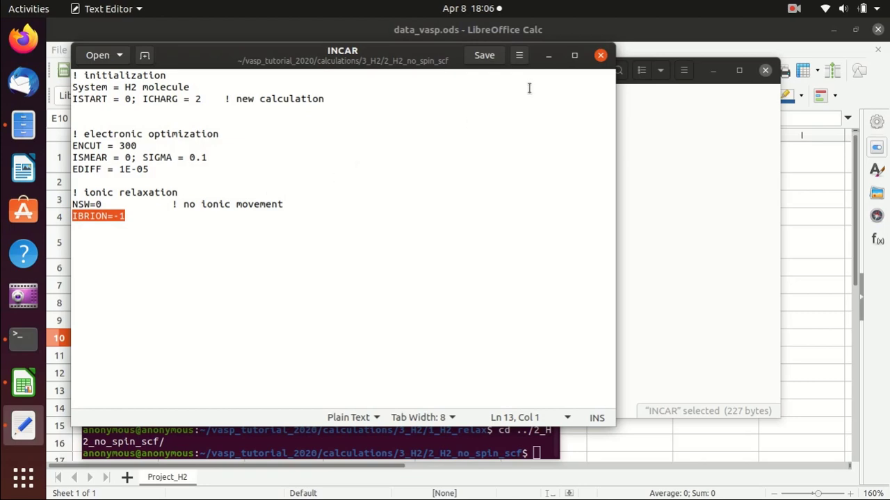
click(600, 55)
key(Right)
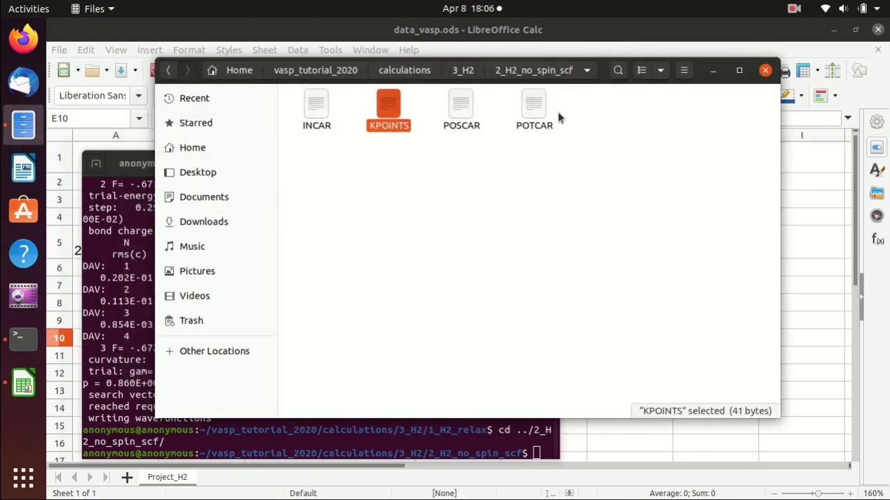
click(532, 111)
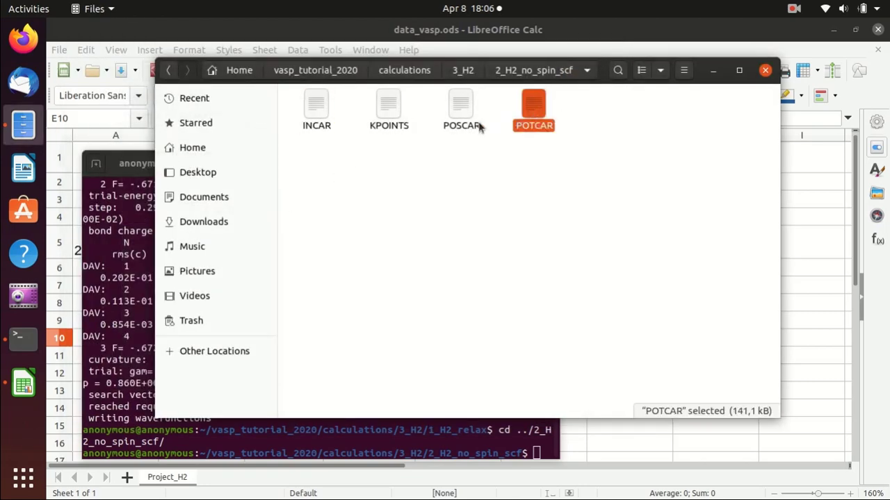
click(451, 150)
click(461, 104)
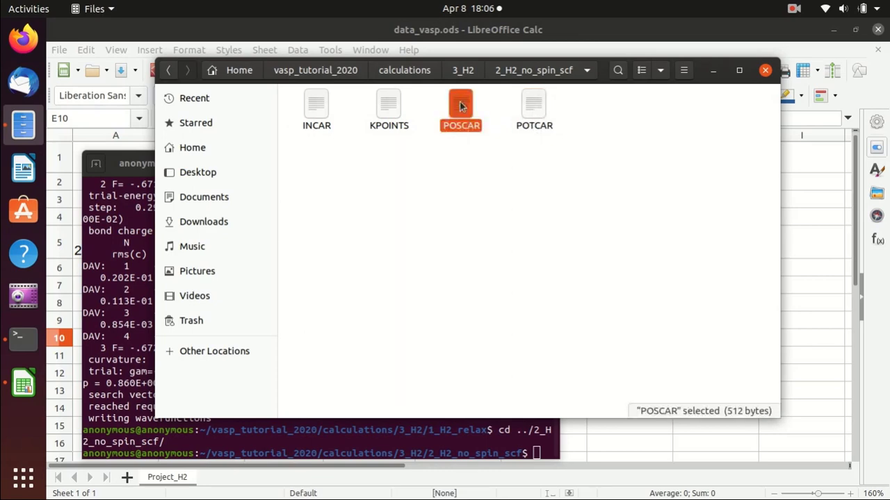
Step: Rerun mpirun -np 2 vasp_std for no-spin H2, finishing at F = -6.7238151 eV
click(126, 297)
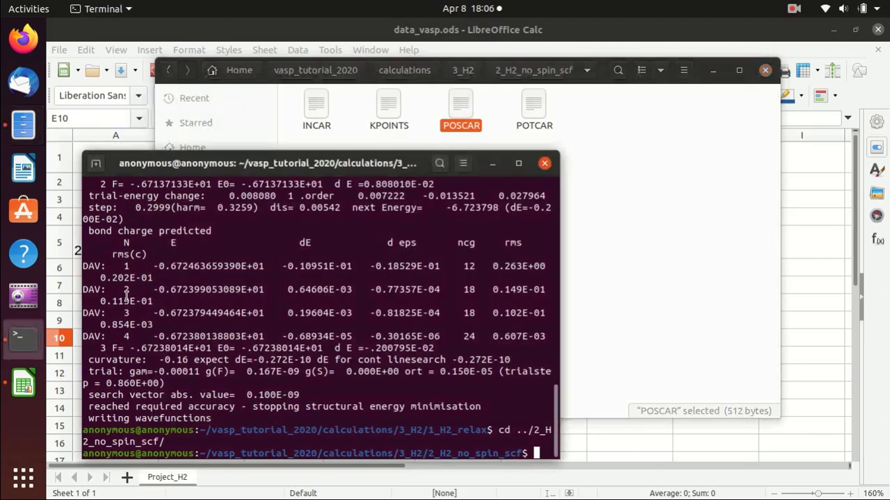
key(Up)
key(Up)
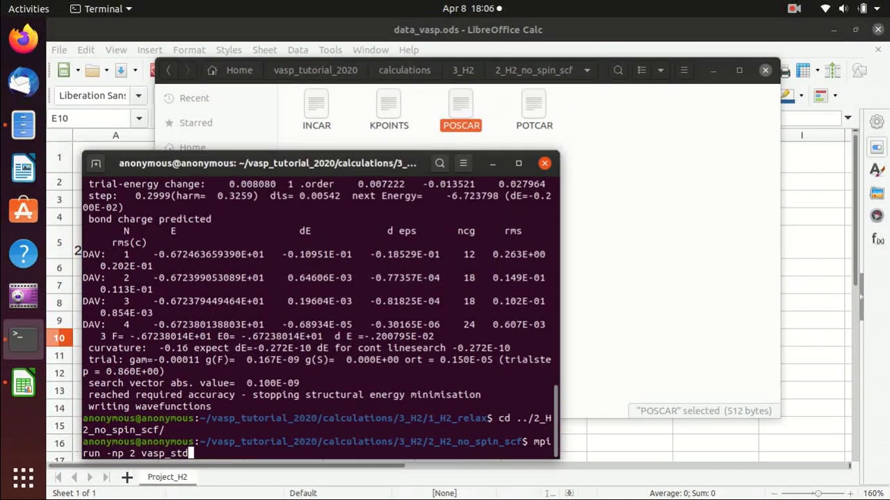
key(Return)
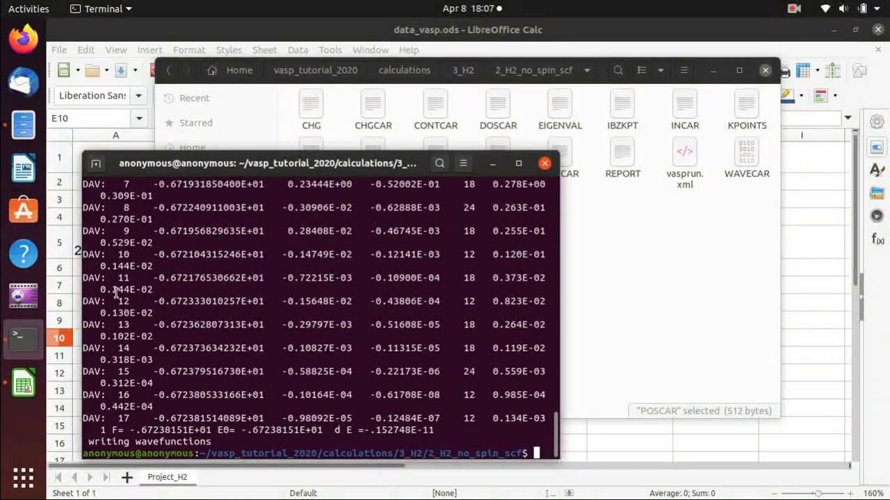
click(670, 237)
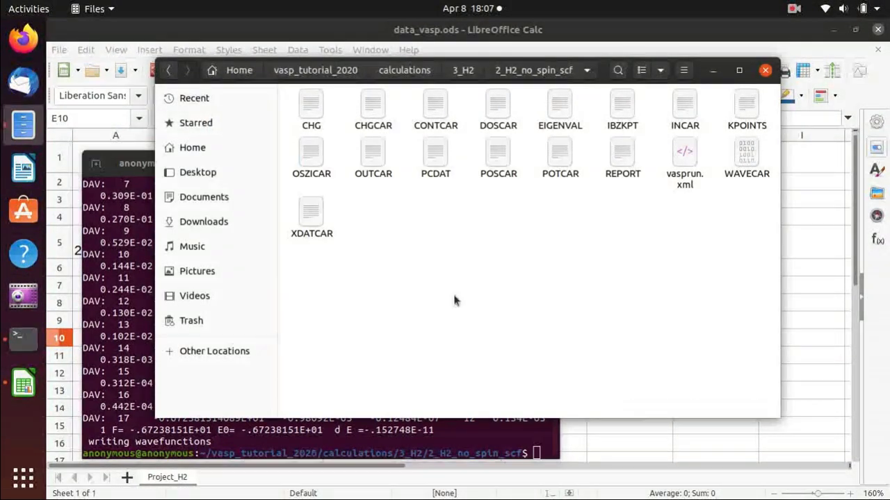
Step: Check the final F energy line in the OSZICAR output file
click(315, 156)
double_click(315, 156)
drag(119, 286, 377, 287)
click(491, 259)
click(601, 55)
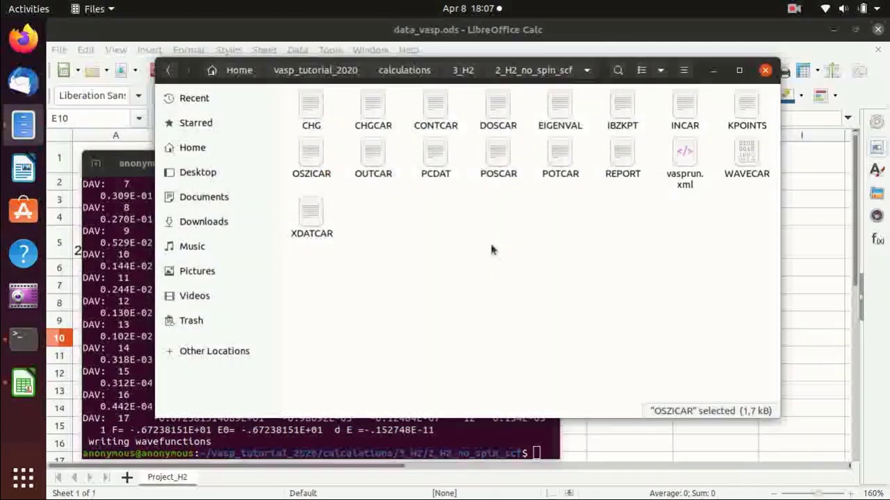
Step: Select the energy(sigma->0) value -6.72381514 in OUTCAR
double_click(384, 169)
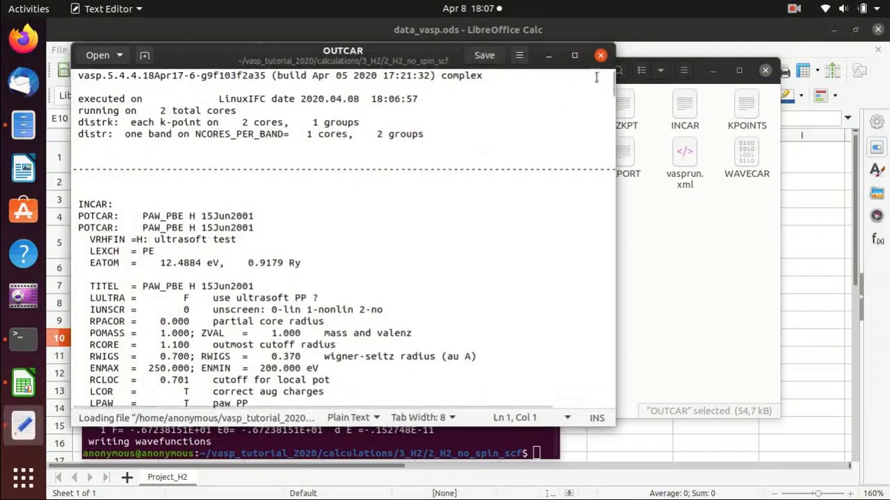
drag(613, 84, 611, 387)
scroll(452, 199, up, 8)
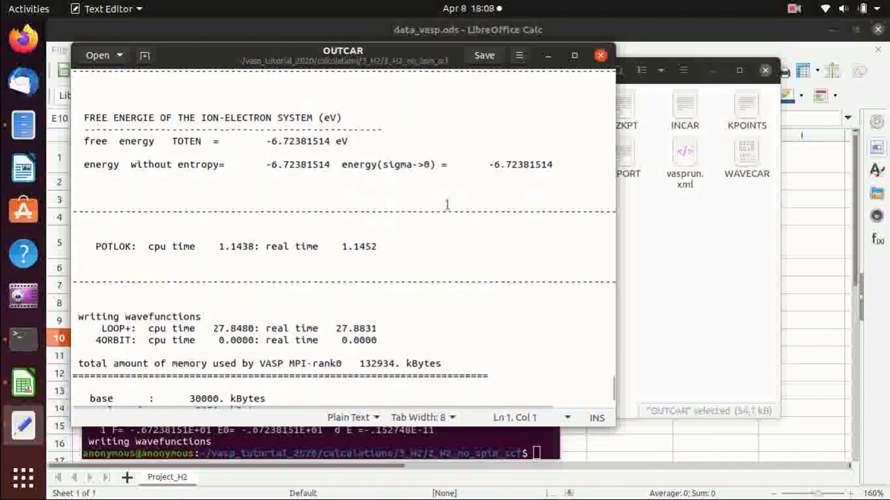
scroll(447, 204, up, 1)
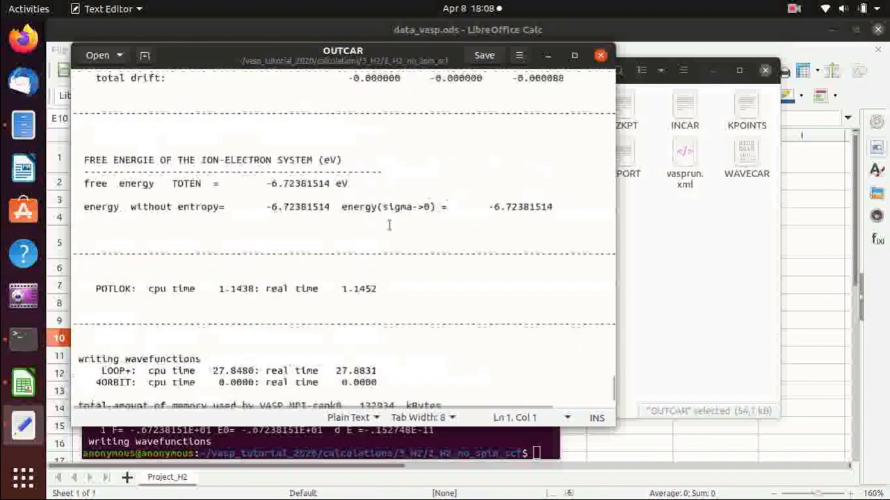
click(489, 208)
drag(490, 207, 554, 207)
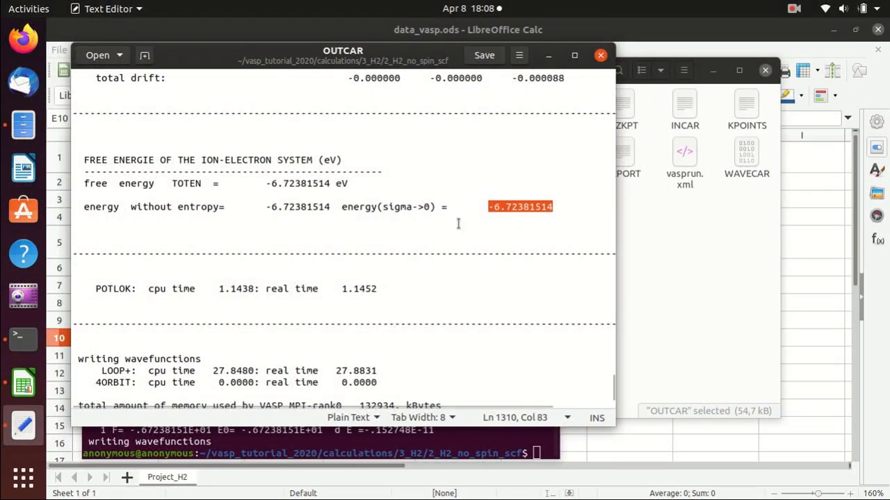
double_click(522, 207)
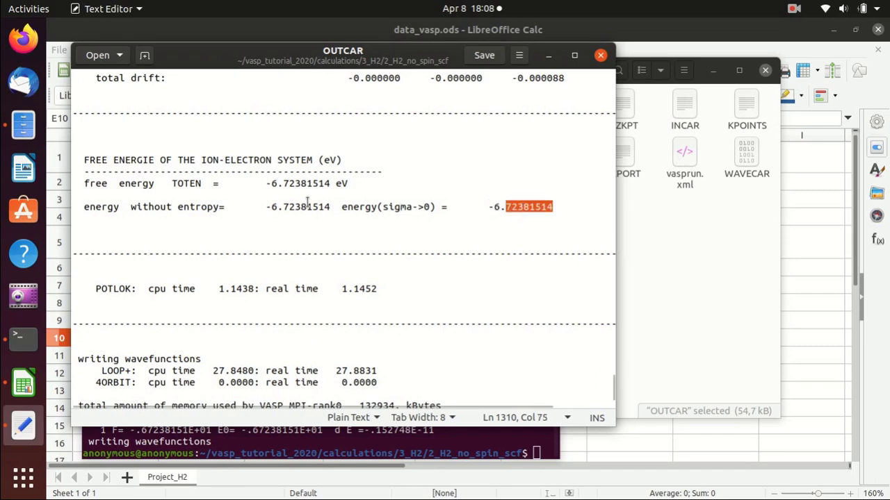
double_click(298, 206)
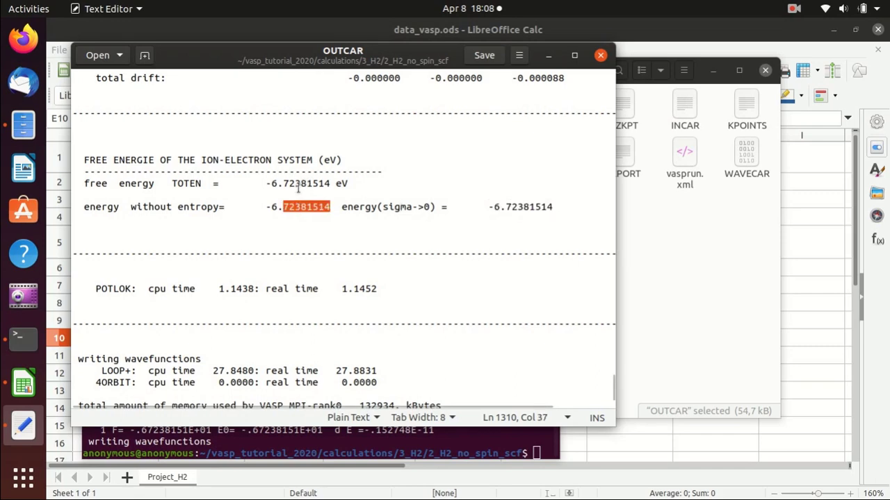
click(298, 184)
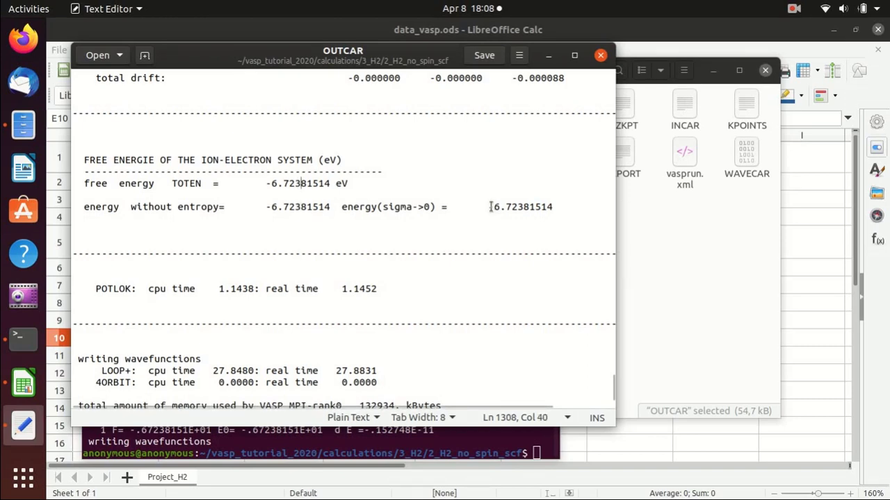
drag(490, 206, 553, 206)
key(ctrl+c)
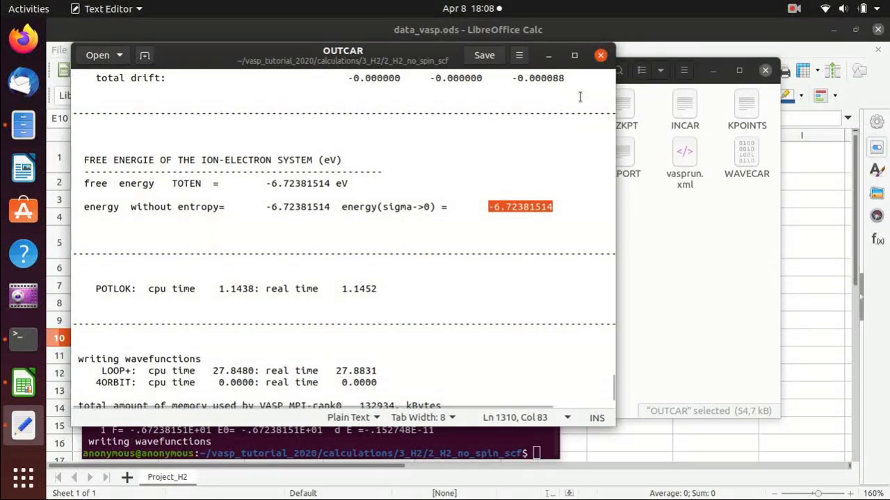
Step: Paste -6.72381514 into the no-spin H2 molecule cell C9
click(600, 55)
click(23, 383)
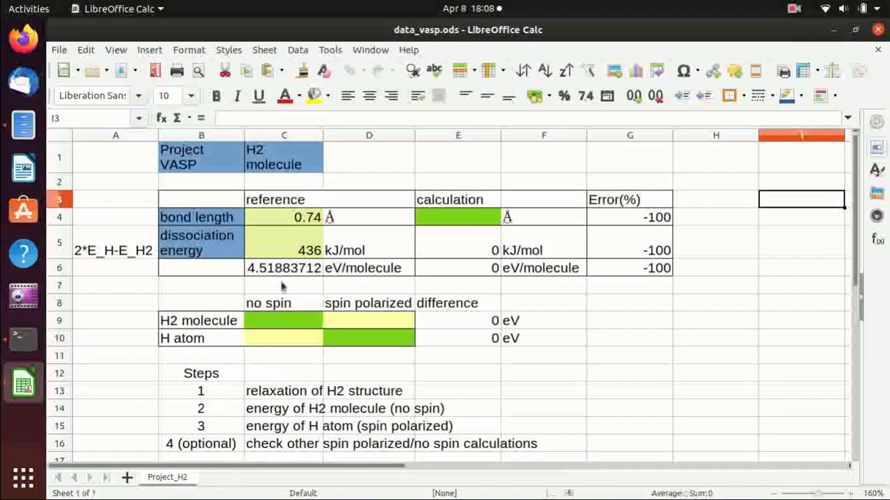
click(265, 319)
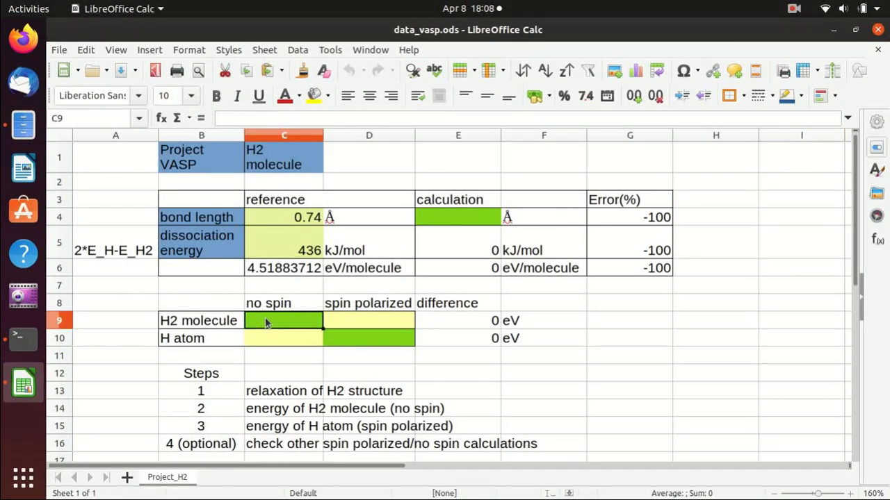
key(ctrl+v)
Step: Open the INCAR file in the 3_H_spin_scf folder
key(alt+Tab)
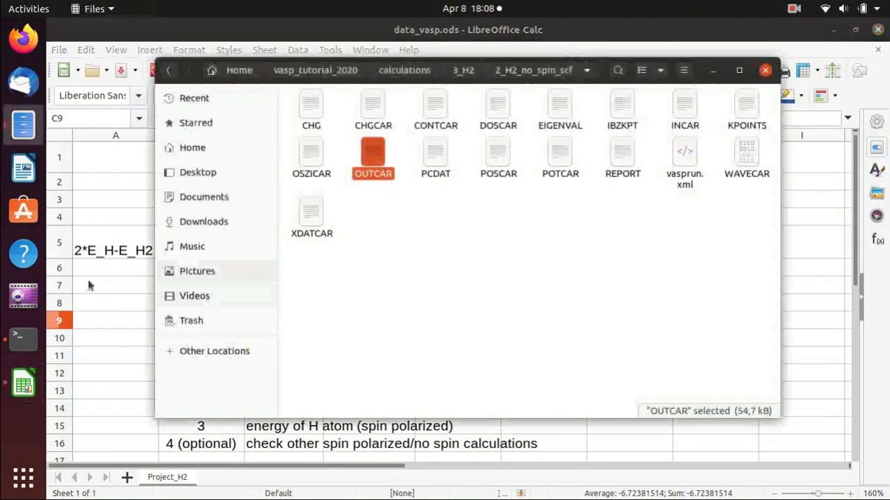
click(463, 70)
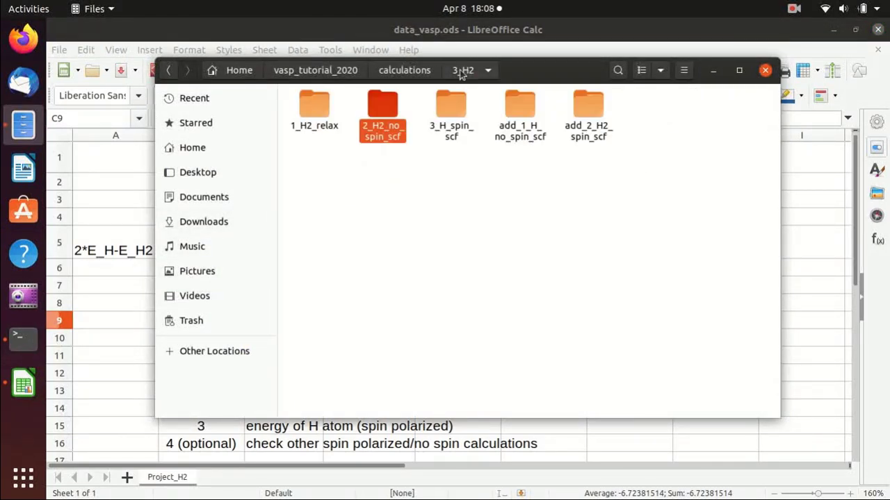
double_click(446, 114)
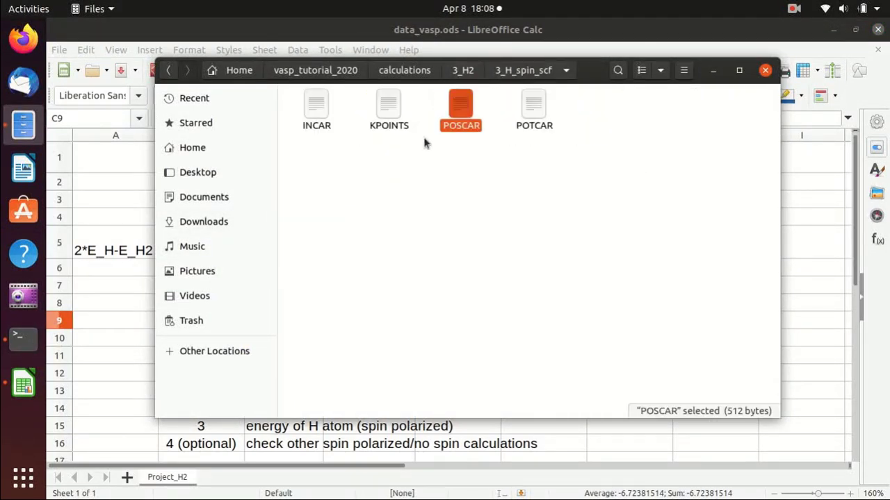
click(426, 153)
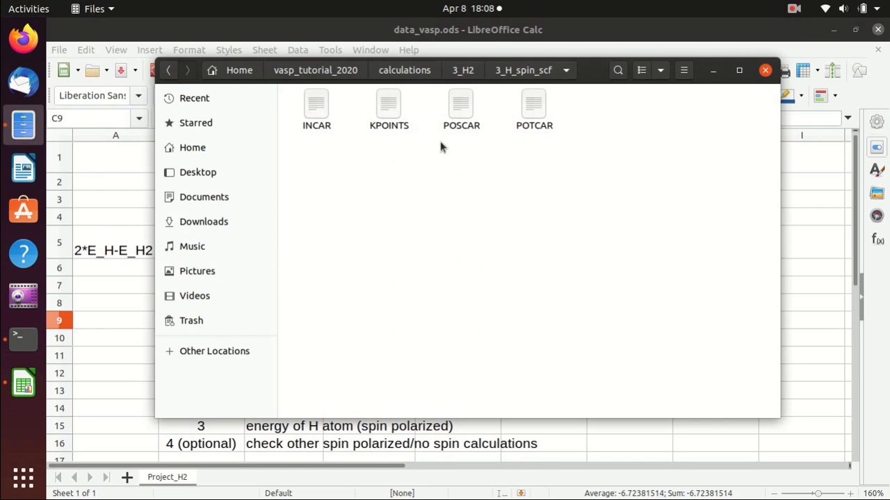
double_click(316, 107)
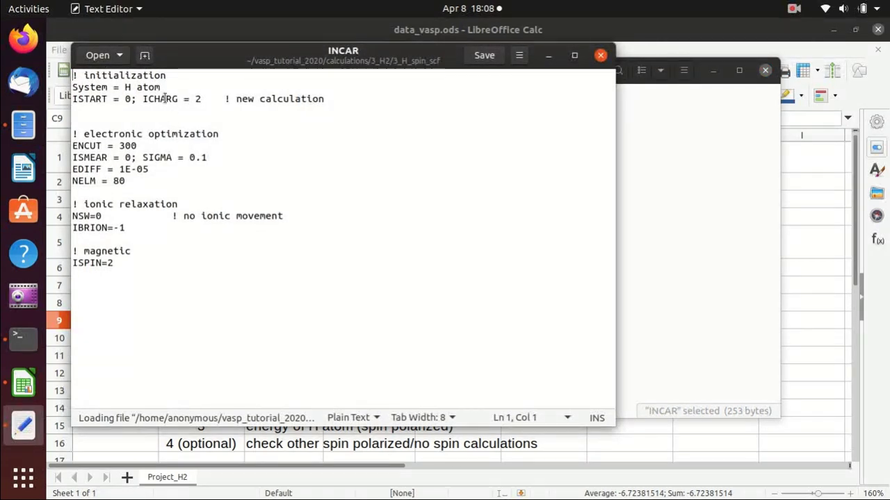
Step: Review the INCAR's NELM = 80, ionic relaxation settings and ISPIN=2 lines
drag(134, 180, 74, 182)
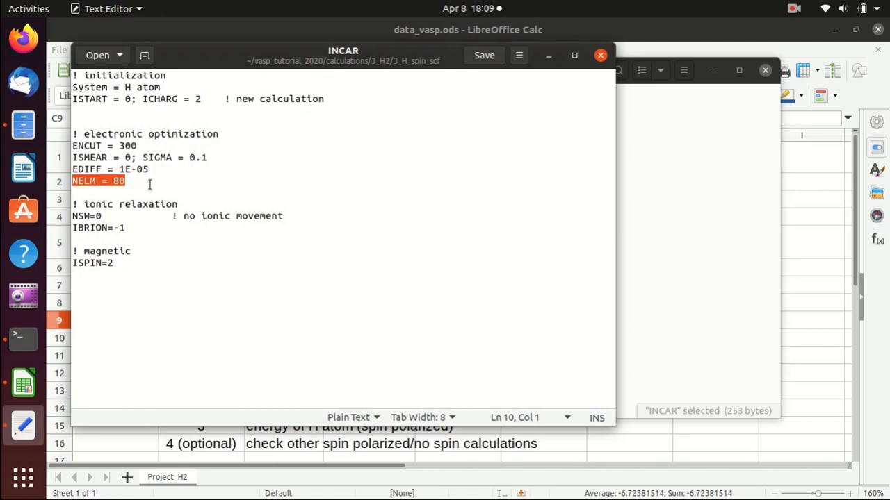
drag(139, 227, 71, 204)
click(129, 262)
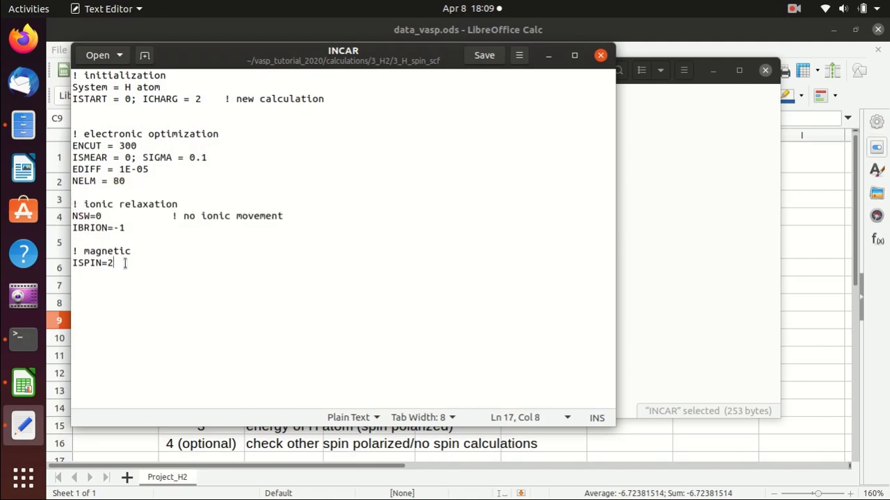
drag(124, 262, 70, 260)
click(128, 265)
Step: Close INCAR and view the 3_H_spin_scf KPOINTS file
click(600, 56)
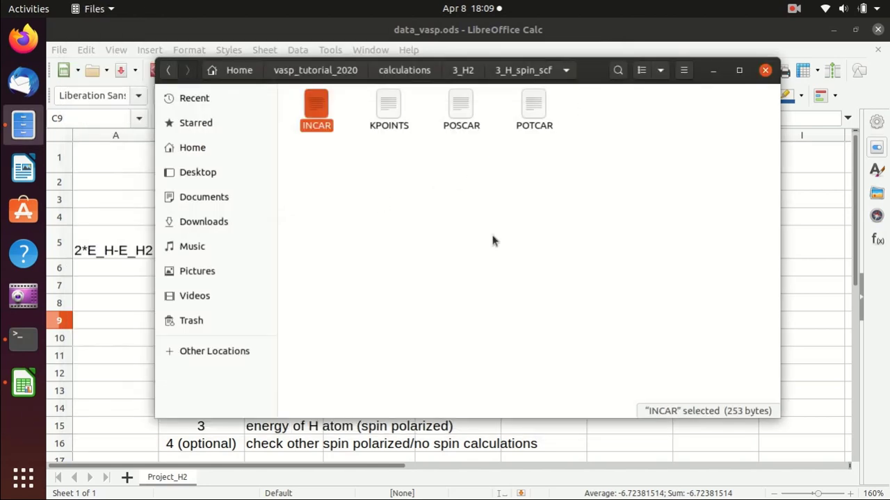
click(490, 233)
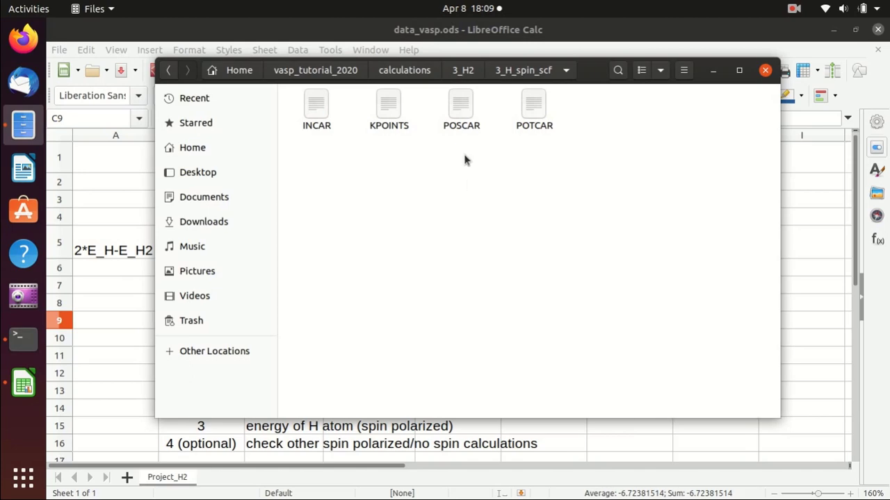
double_click(391, 107)
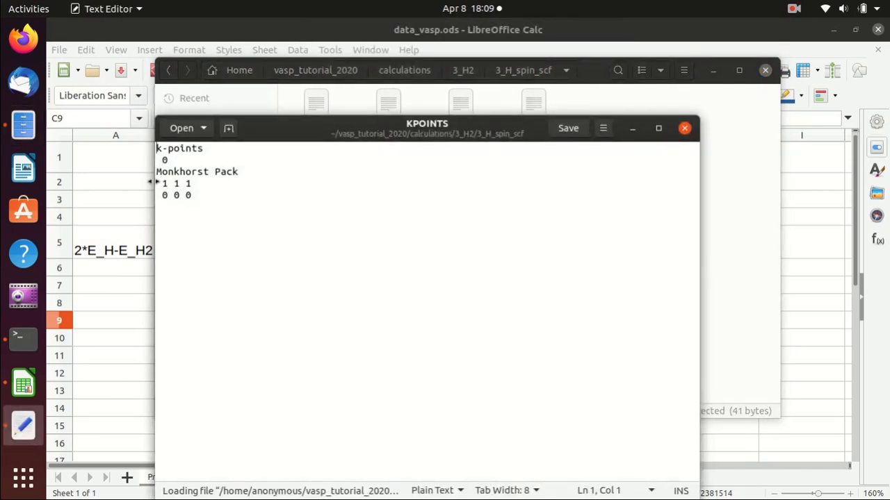
click(685, 128)
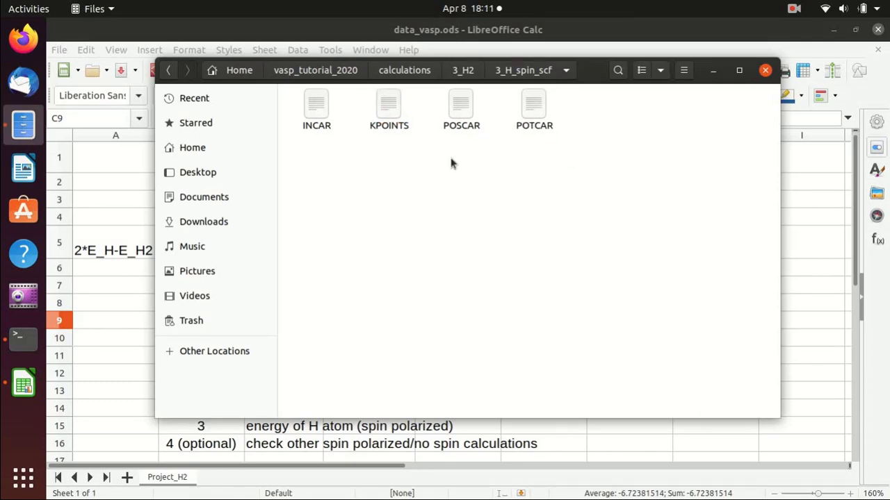
Step: Review the POSCAR's atom count 1, lattice vectors, cart mode and origin coordinates
click(457, 104)
double_click(456, 104)
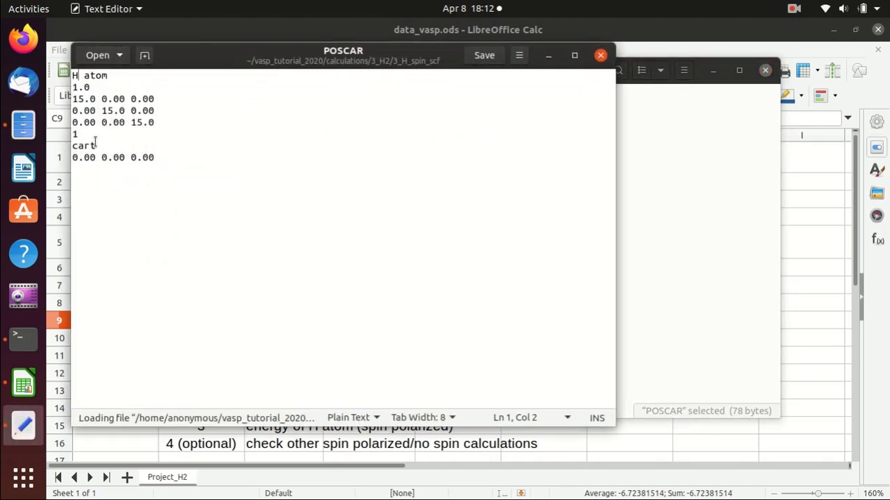
drag(79, 134, 72, 134)
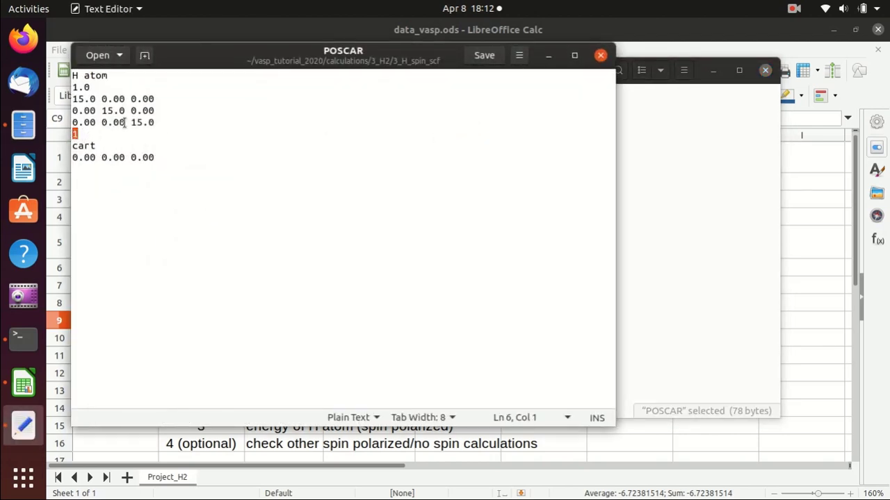
drag(156, 122, 72, 88)
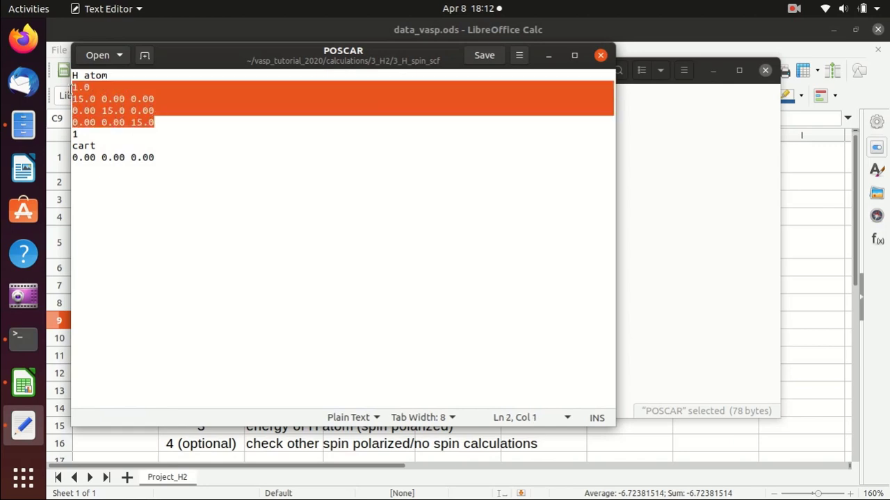
click(92, 145)
double_click(86, 146)
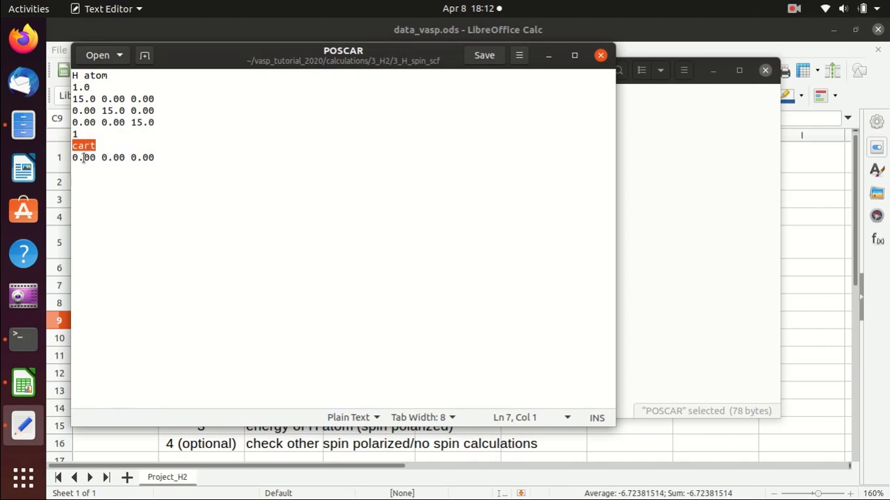
click(76, 158)
click(136, 158)
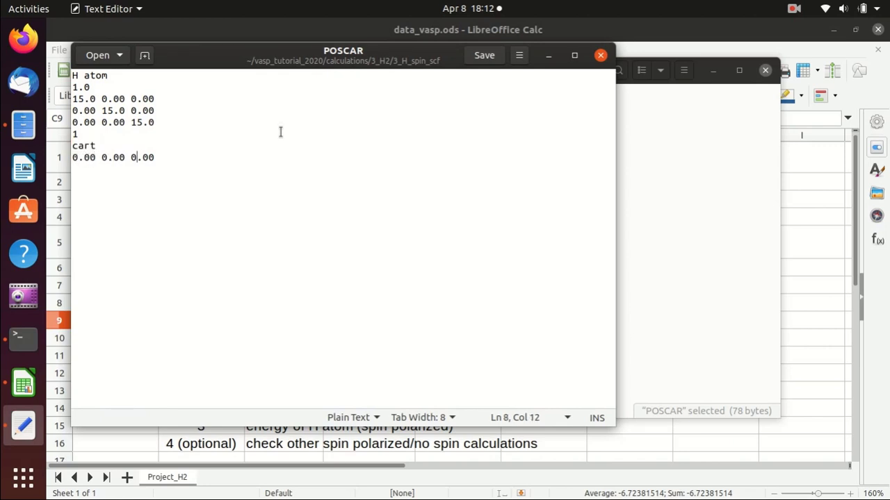
click(600, 55)
Step: Change to ../3_H_spin_scf/ and rerun mpirun -np 2 vasp_std, ending at F = -1.1115587 eV
click(23, 339)
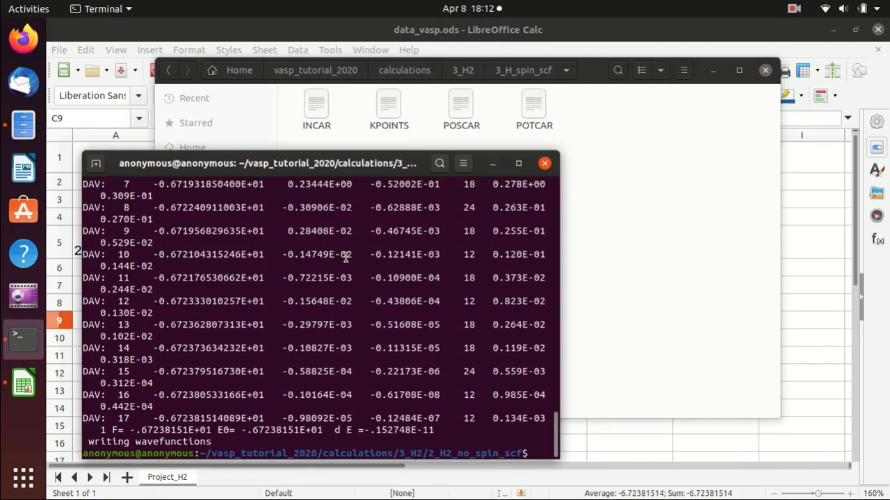
text(cd ../3_H_spin_scf/)
key(Return)
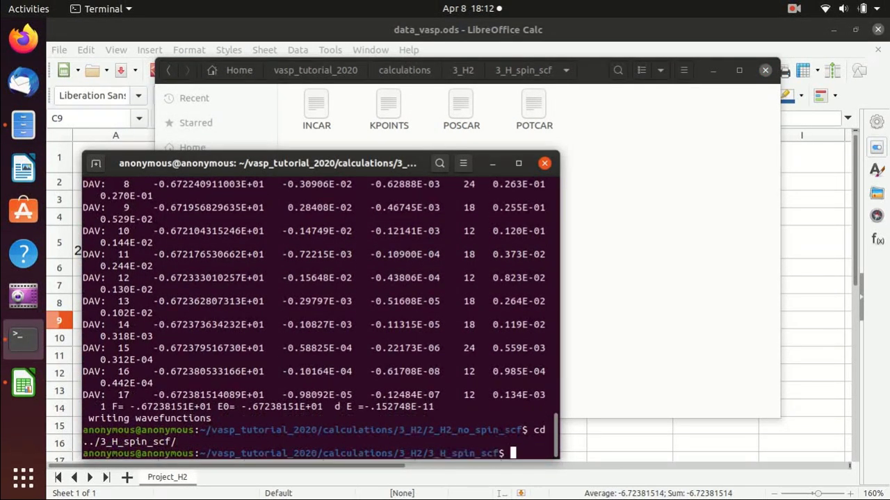
key(Up)
key(Up)
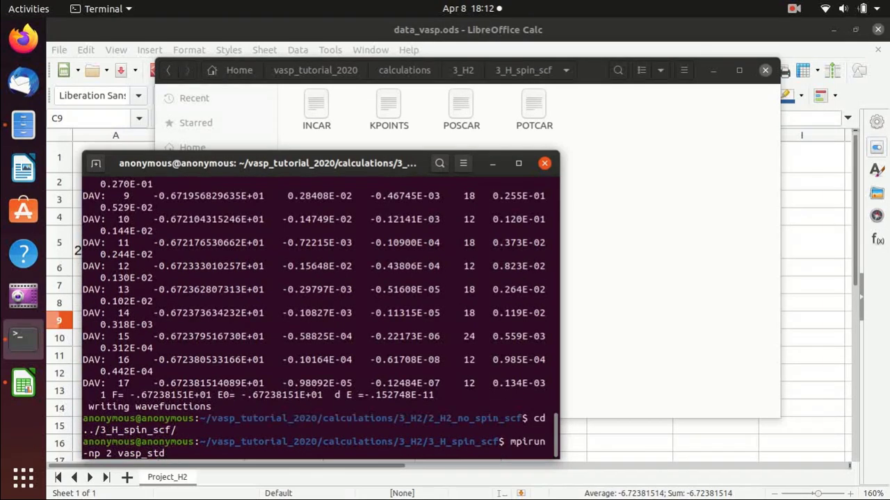
key(Return)
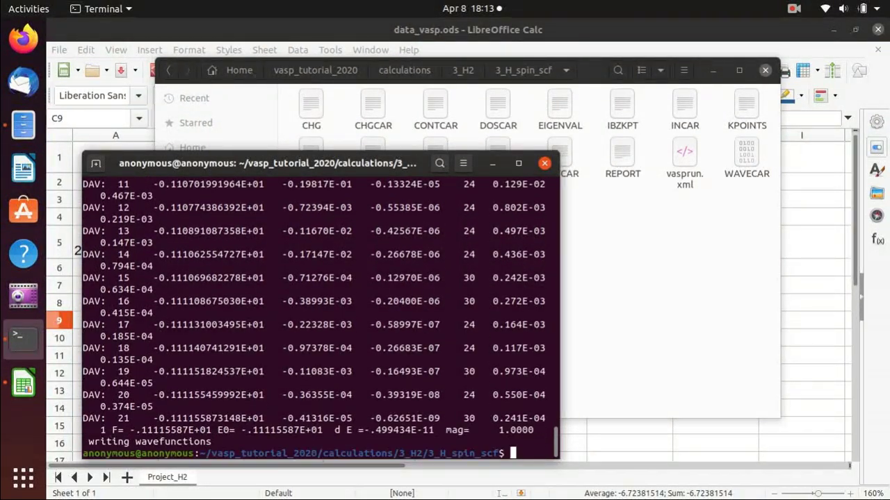
click(634, 235)
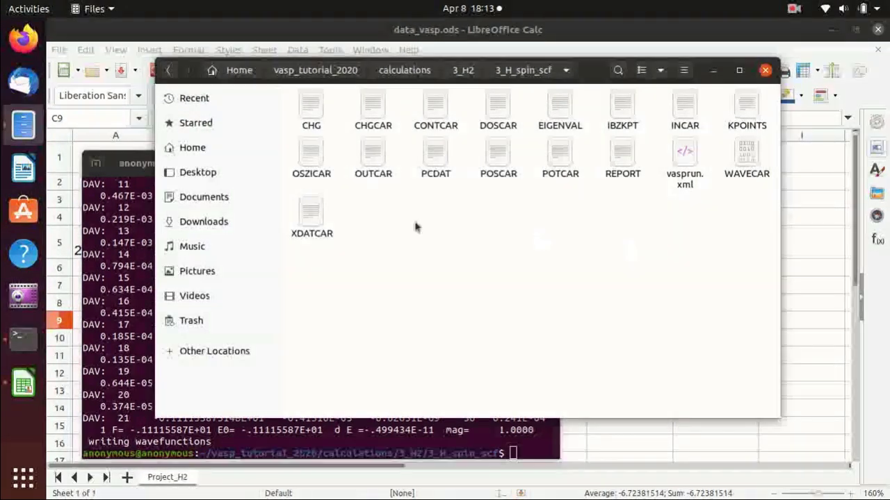
Step: Confirm the final magnetization mag= 1.0000 in OSZICAR
double_click(309, 154)
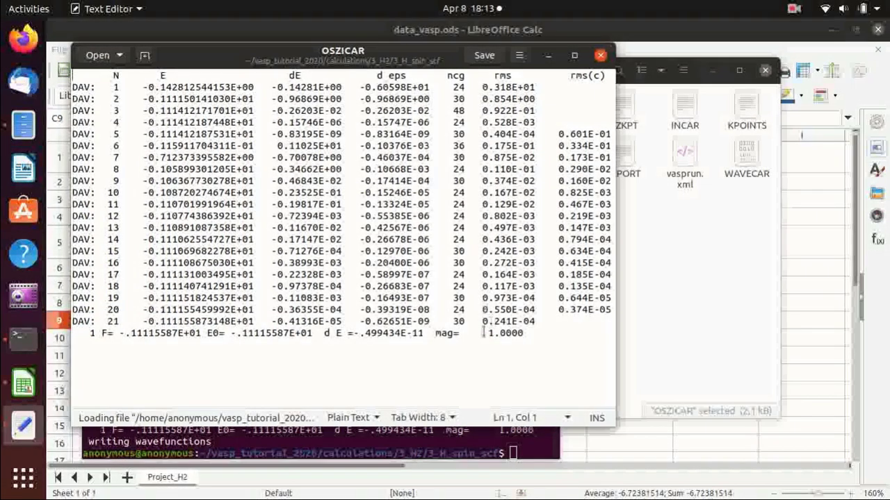
click(436, 333)
drag(436, 334, 496, 333)
click(526, 333)
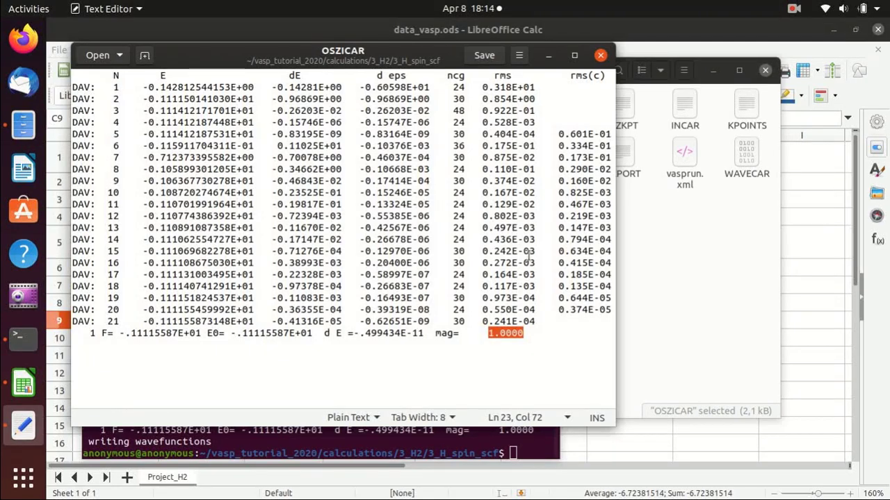
click(600, 55)
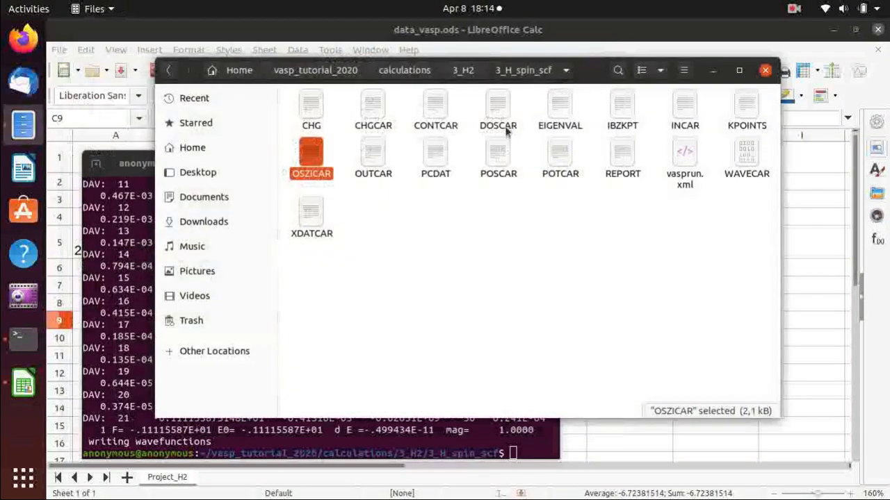
Step: Select the energy(sigma->0) value -1.11155873 in OUTCAR
double_click(373, 154)
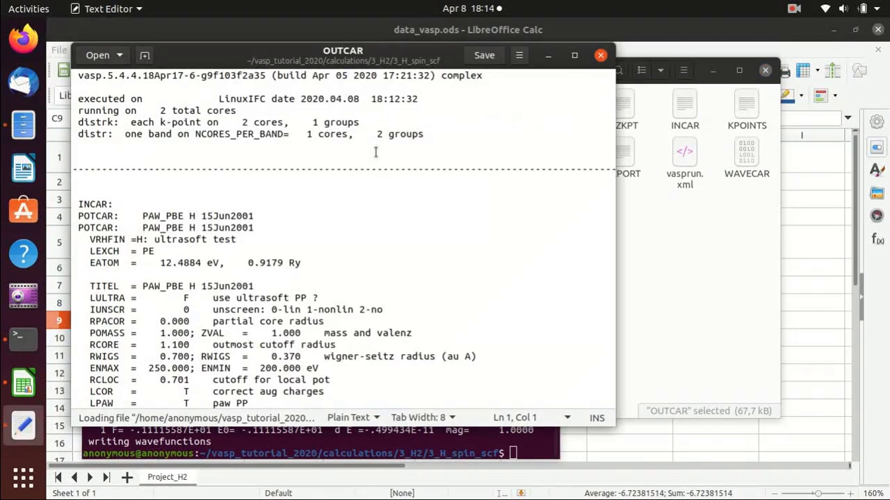
drag(614, 88, 598, 406)
scroll(445, 274, up, 6)
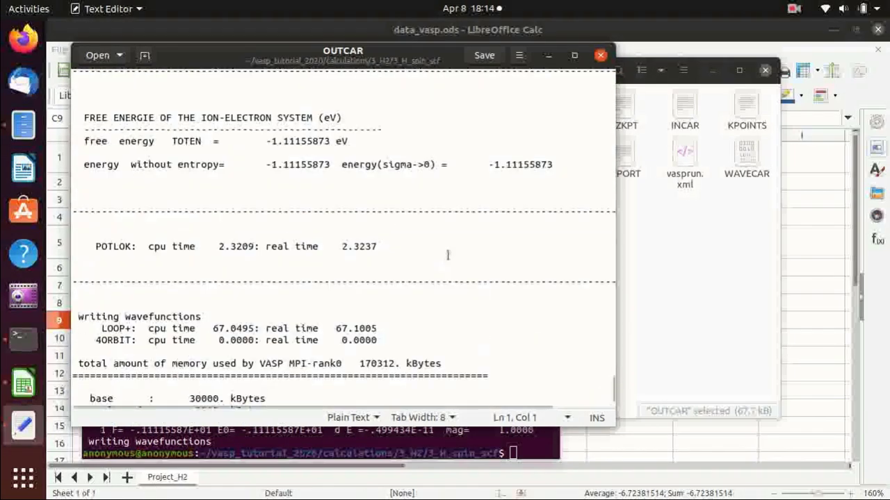
drag(489, 164, 554, 164)
key(ctrl+c)
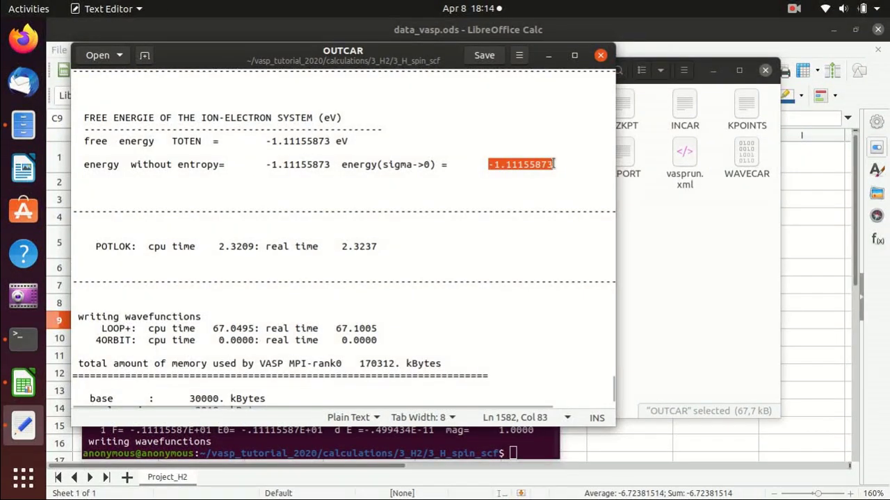
Step: Paste -1.11155873 into cell D10 and move Files up to the 3_H2 folder
click(827, 231)
click(333, 340)
key(ctrl+v)
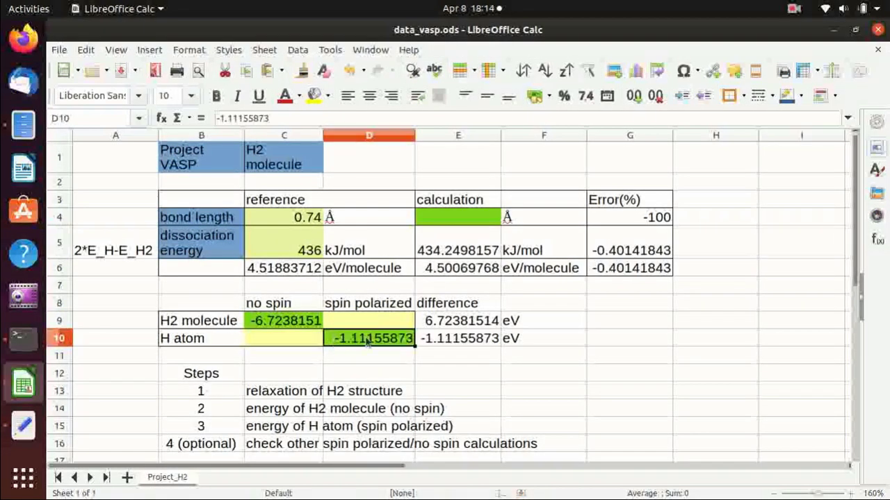
click(21, 123)
key(alt+Up)
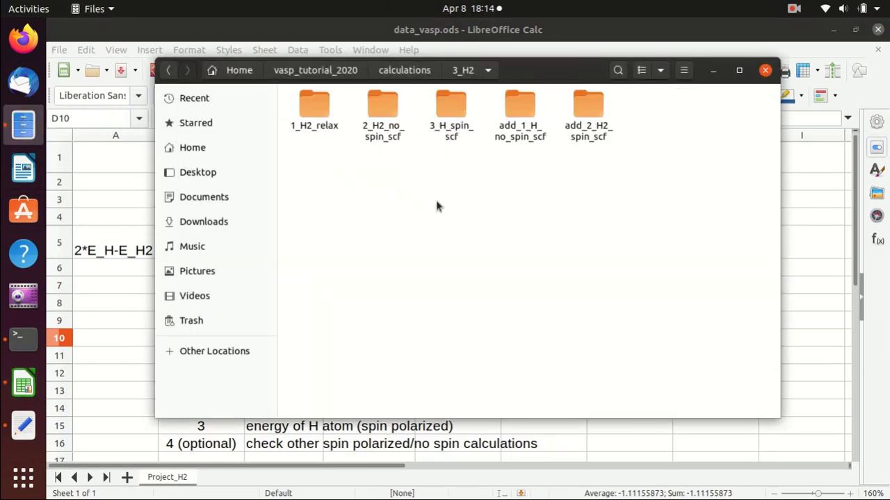
Step: Open 1_H2_relax's CONTCAR and select the second atom's z coordinate 0.0496943528424568
double_click(311, 105)
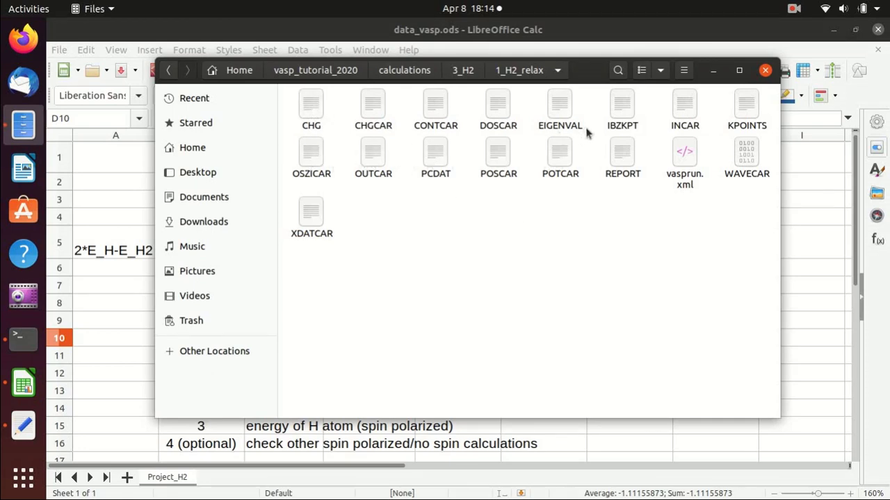
double_click(432, 103)
click(88, 182)
double_click(89, 183)
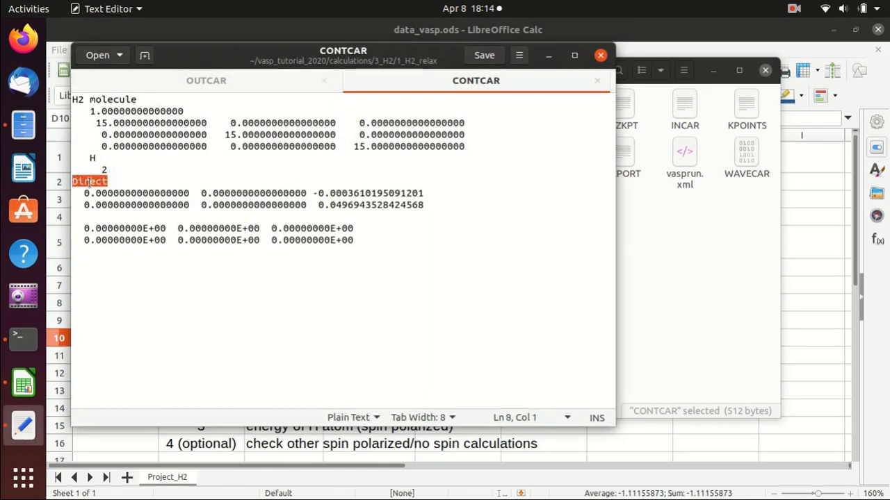
click(402, 204)
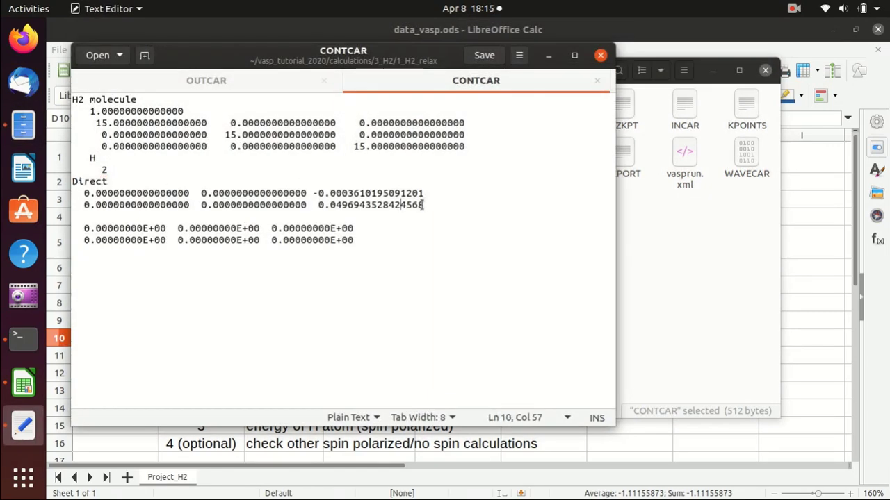
drag(423, 205, 320, 206)
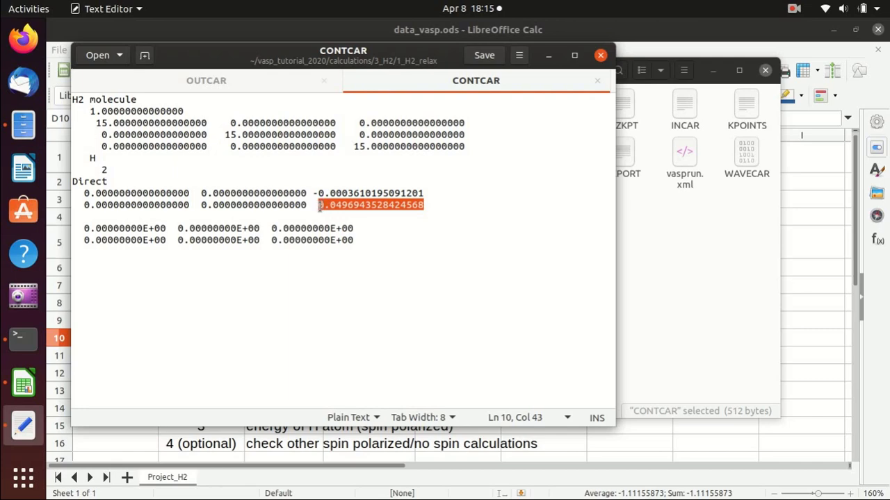
click(802, 331)
Step: Start G8's formula as =(0.0496943528424568+0.0003610195091201)* using the pasted z coordinates
click(625, 302)
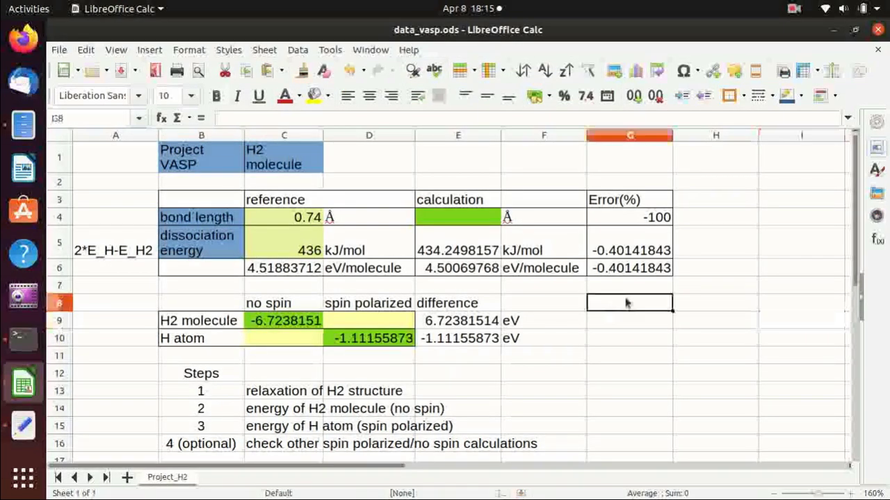
click(246, 117)
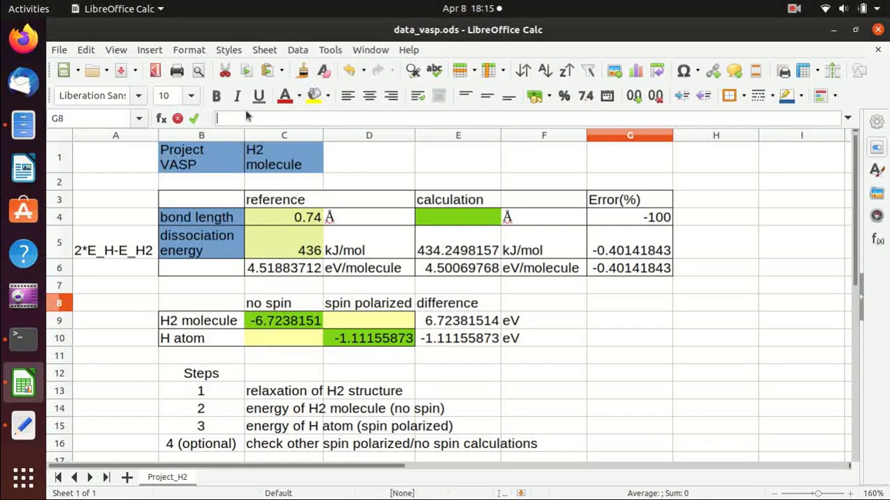
text(=()
text(0.0496943528424568)
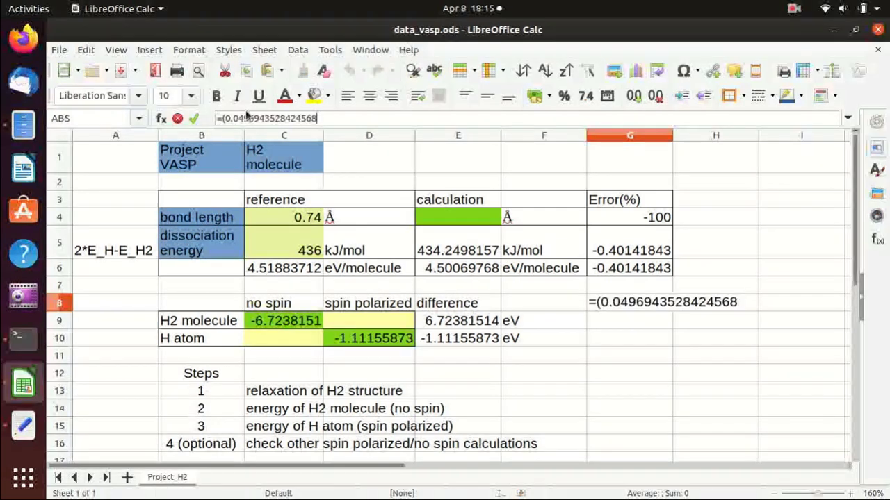
key(alt+Tab)
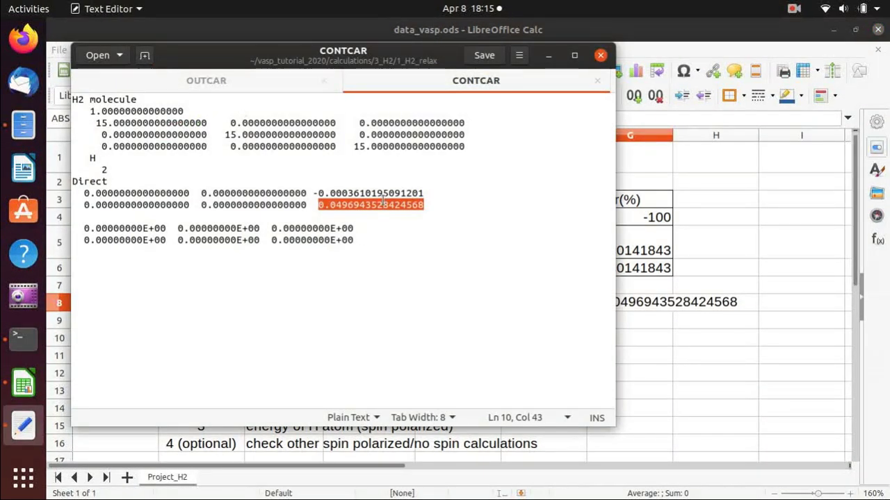
drag(425, 193, 314, 193)
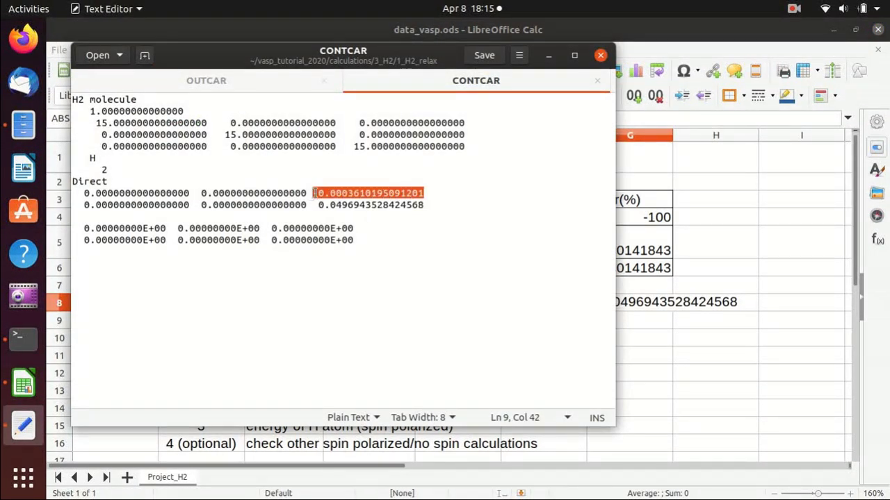
key(alt+Tab)
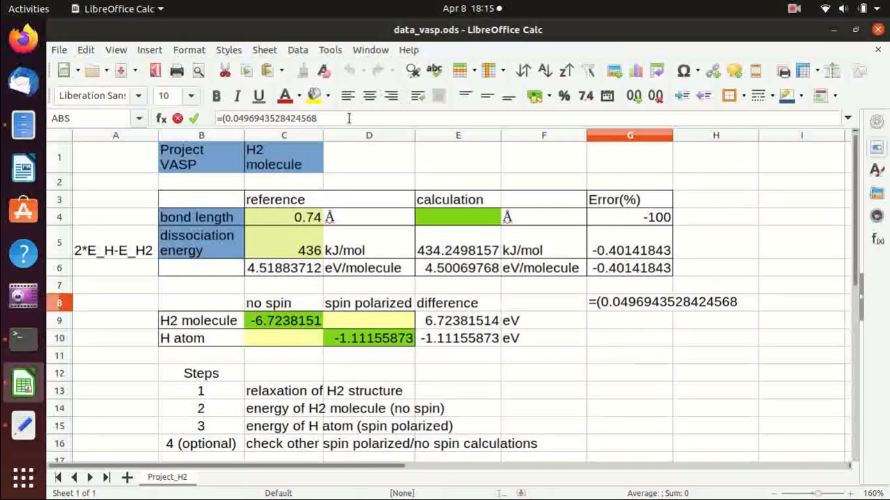
text(-)
text(-0.0003610195091201)
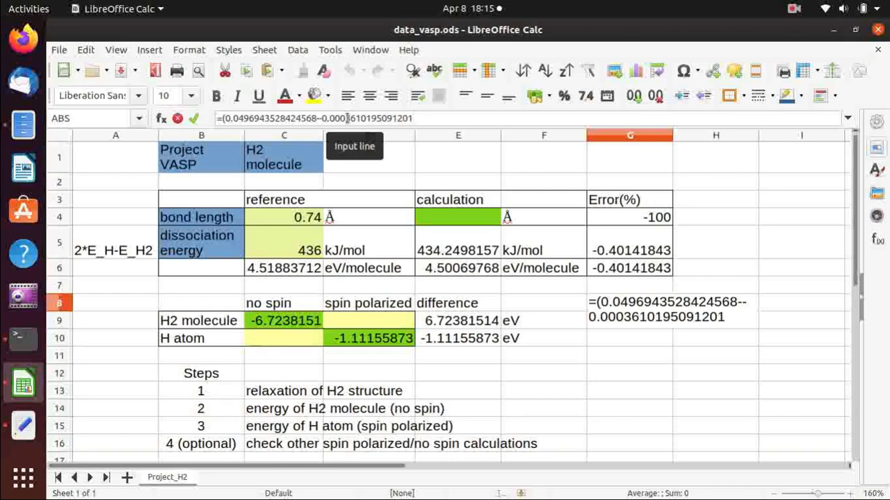
click(322, 119)
key(BackSpace)
key(BackSpace)
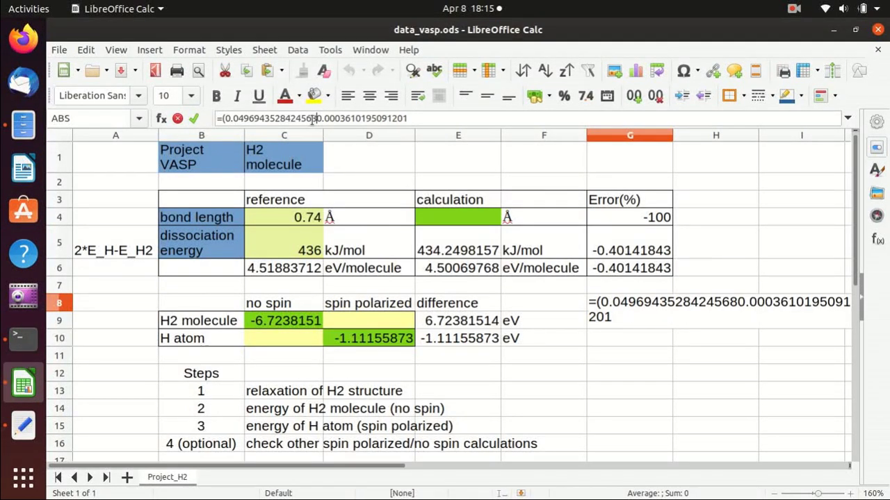
text(+)
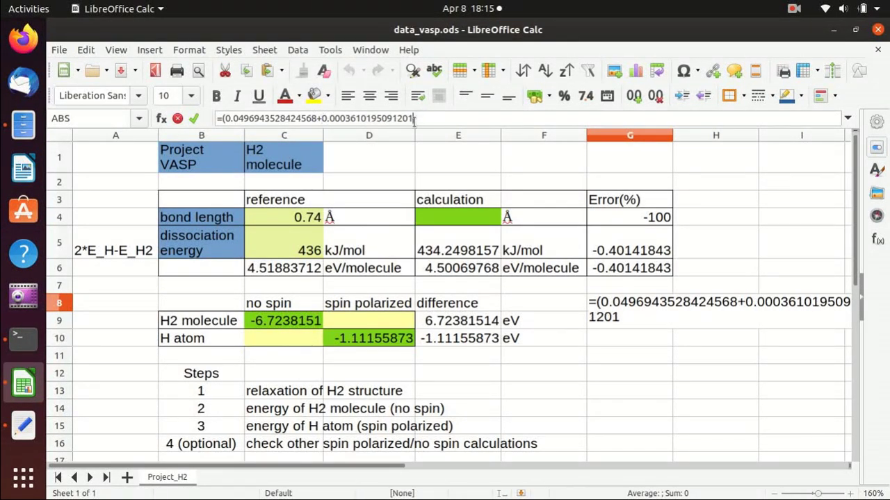
text()*)
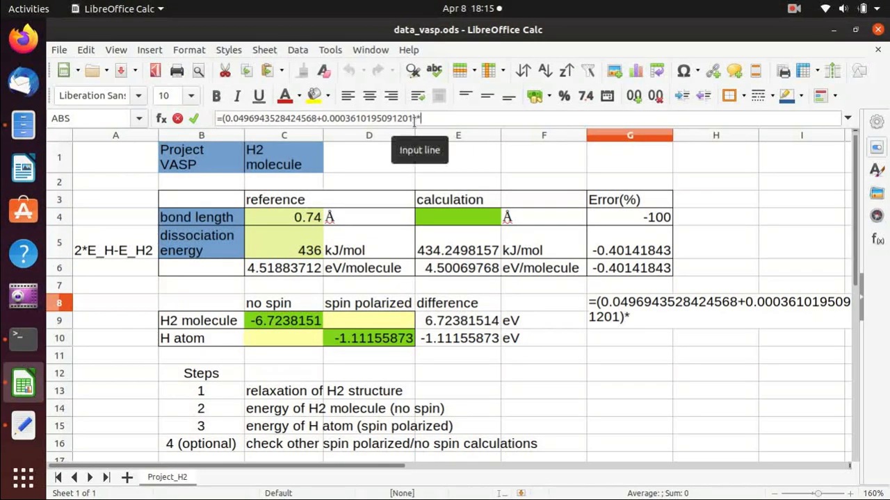
Step: Copy the cell length 15 from CONTCAR as the multiplier and commit G8
key(alt+Tab)
click(357, 147)
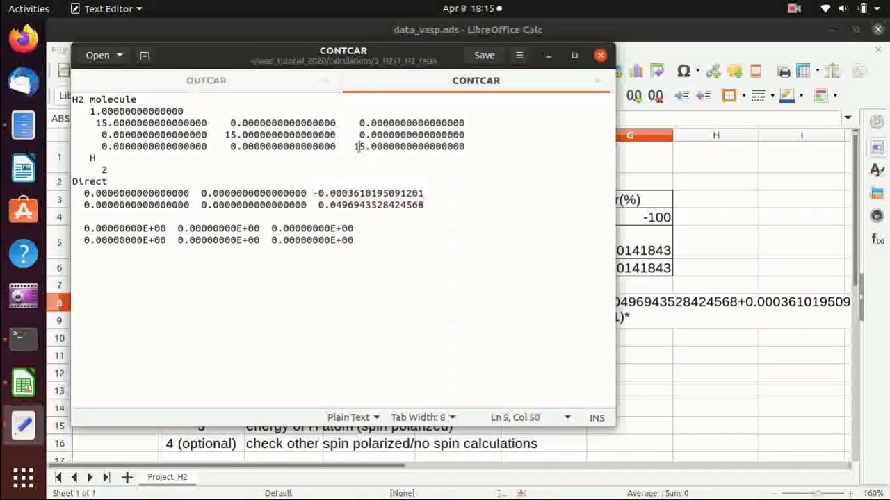
double_click(359, 149)
key(ctrl+c)
click(666, 27)
key(ctrl+v)
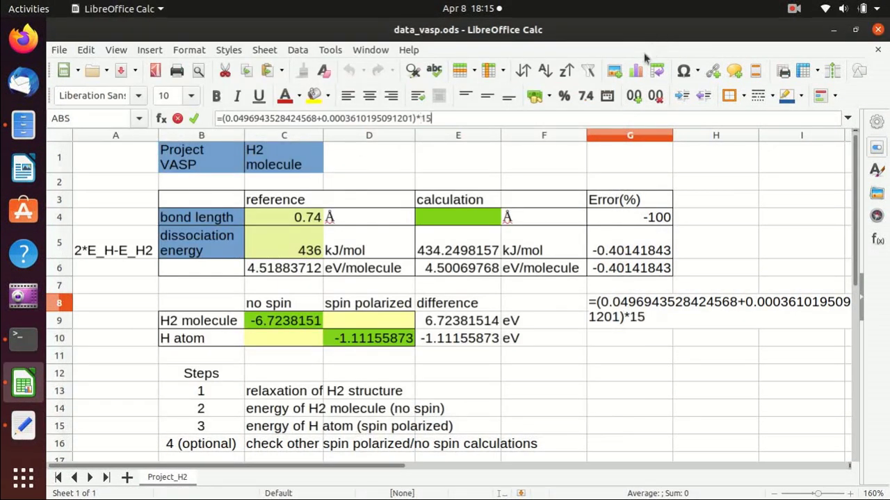
key(Return)
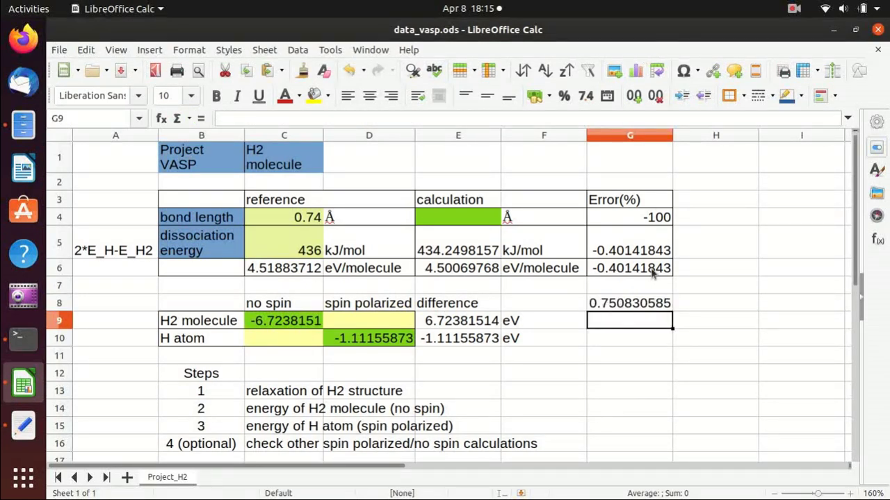
Step: Set E4 to =G8 so the calculated bond length is 0.750830585
click(629, 304)
click(460, 220)
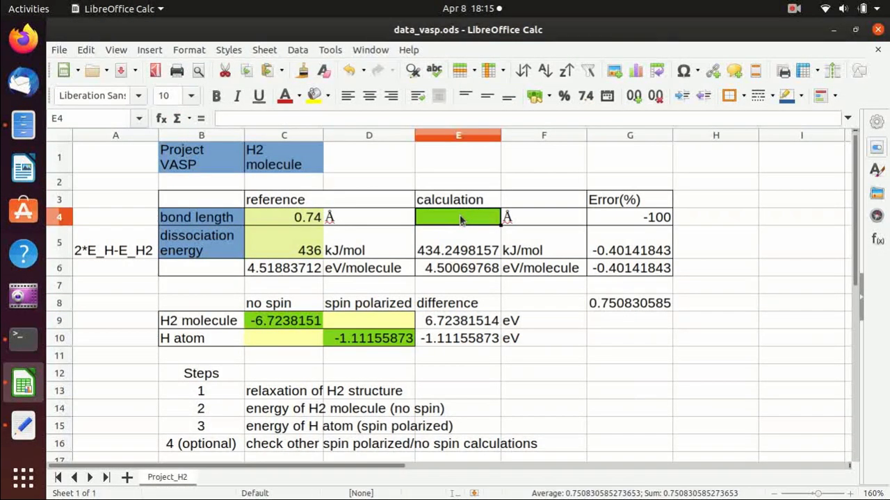
text(=)
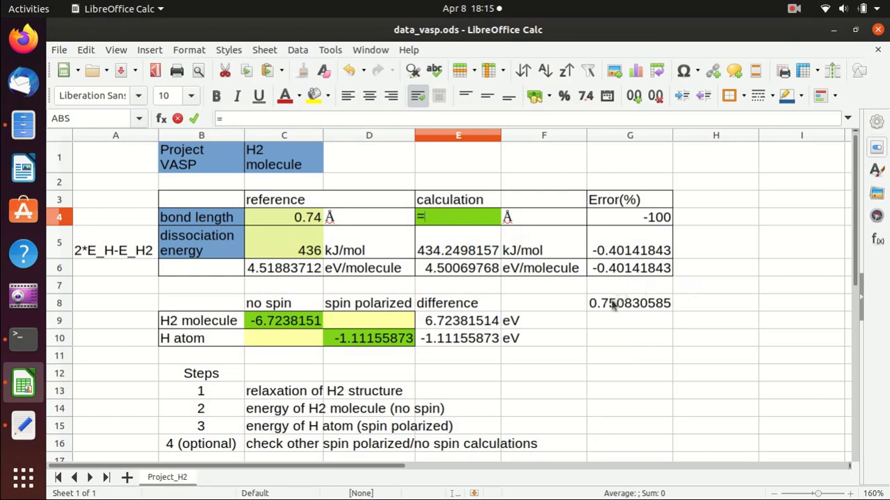
click(614, 306)
key(Return)
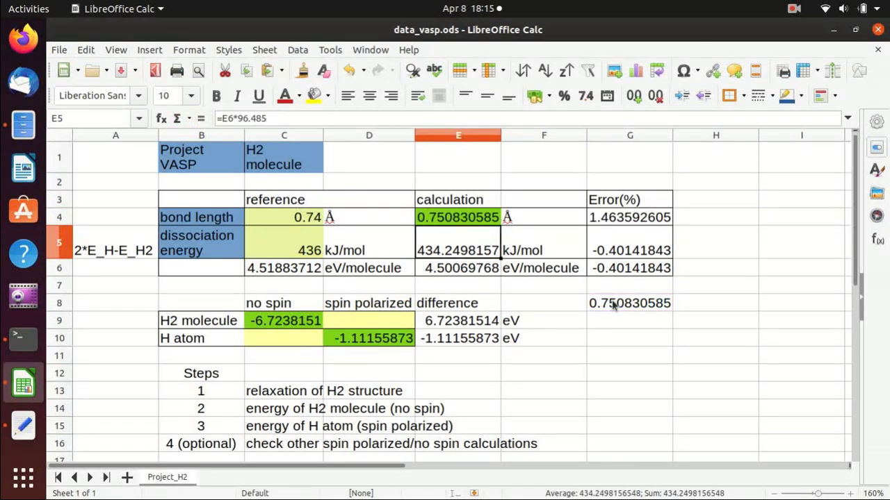
Step: Check the formulas and values in G4, C9, D10, E6 and E5
click(605, 217)
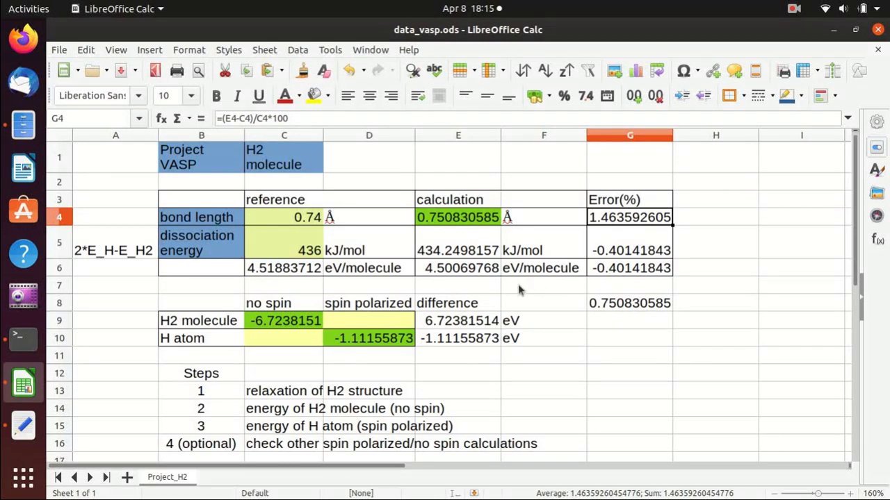
click(298, 327)
click(360, 342)
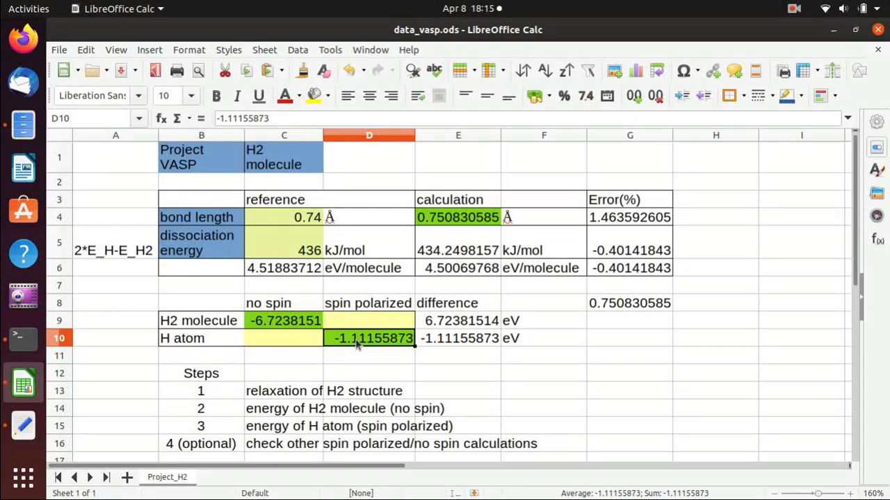
click(304, 325)
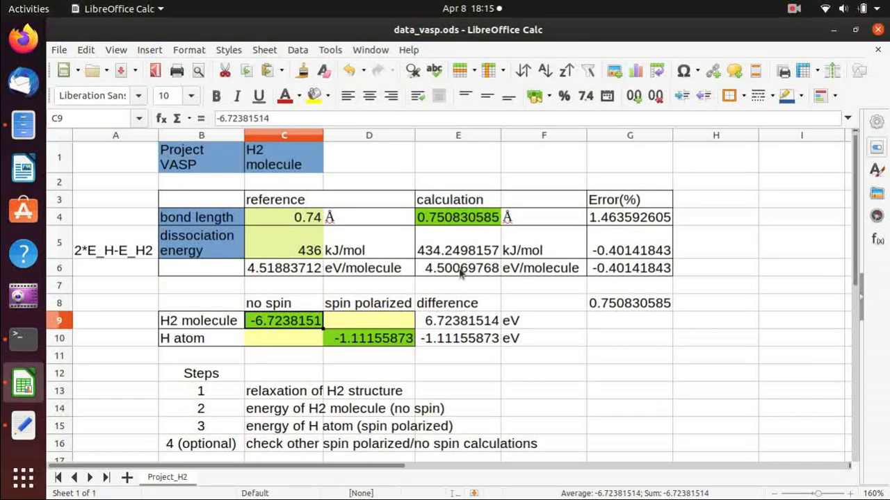
click(460, 272)
click(432, 247)
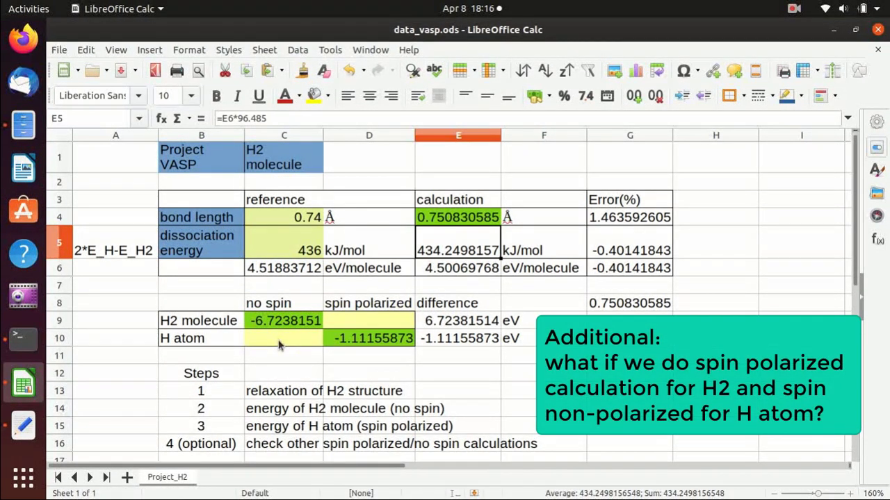
Step: Note the empty cells C10 and D9, then open add_1_H_no_spin_scf inside 3_H2
click(279, 346)
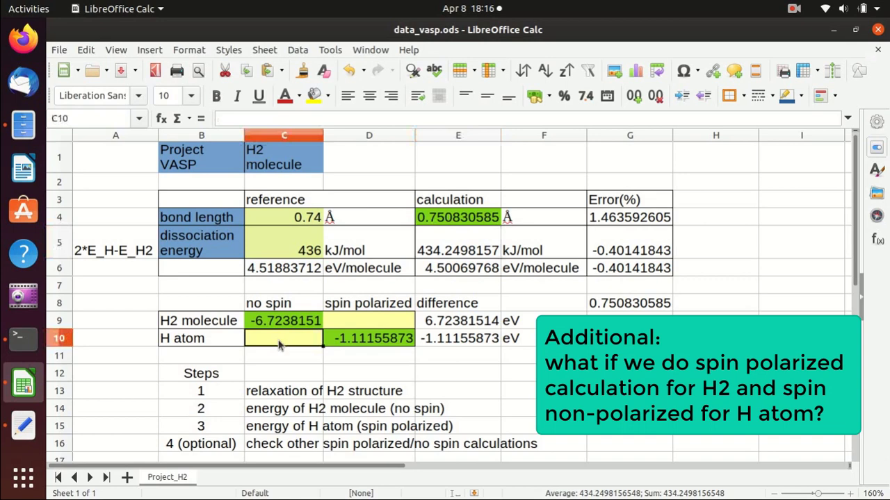
click(365, 325)
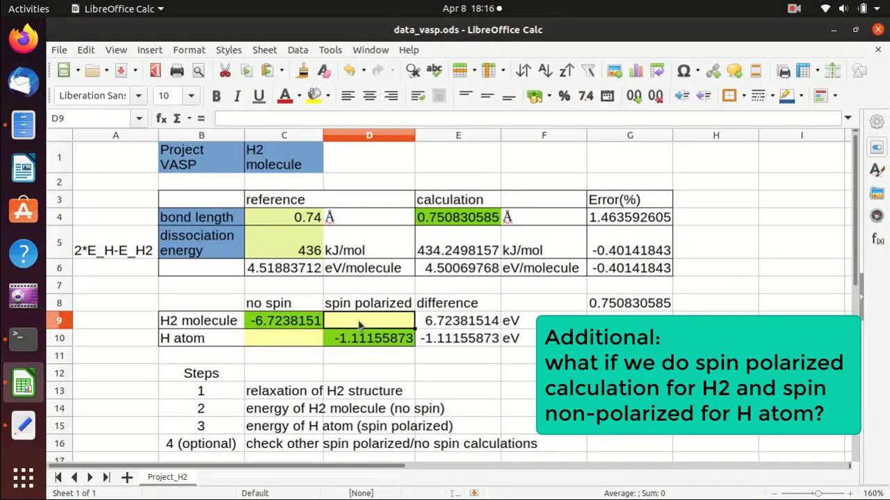
click(35, 347)
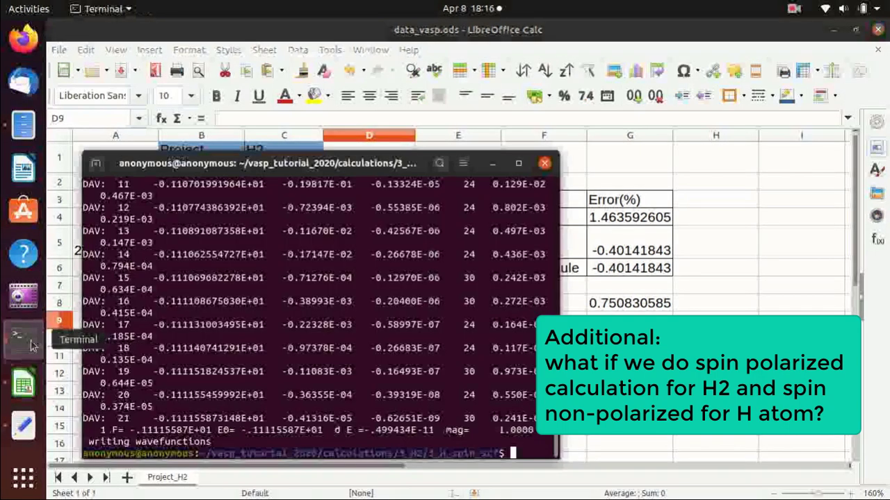
click(23, 125)
click(463, 70)
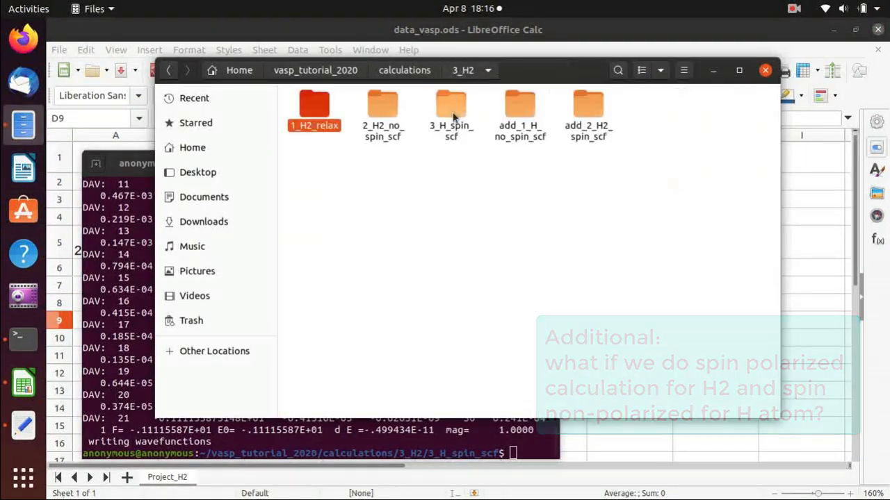
double_click(516, 105)
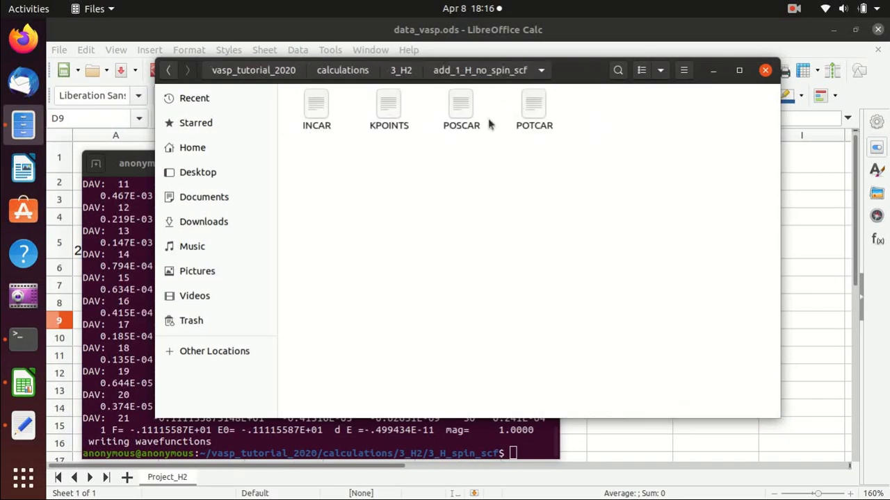
Step: Review the add_1_H_no_spin_scf INCAR (NSW=0, IBRION=-1, no ISPIN), adding blank lines after IBRION
double_click(312, 109)
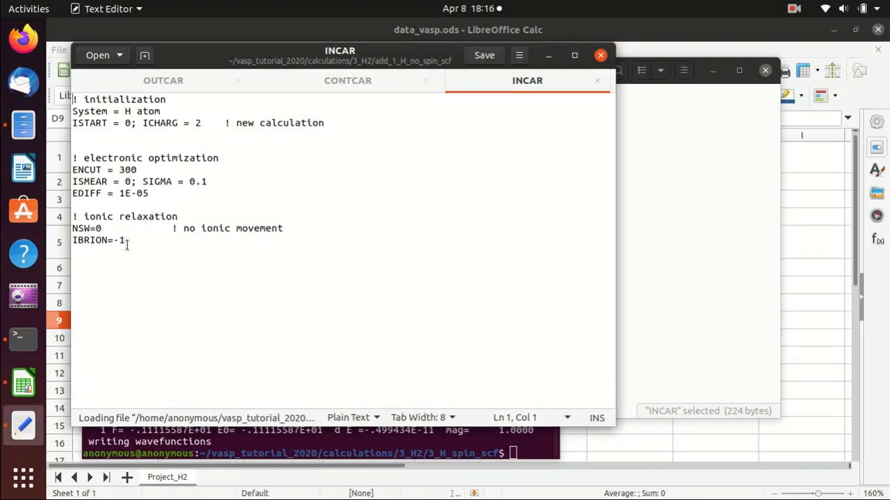
click(128, 241)
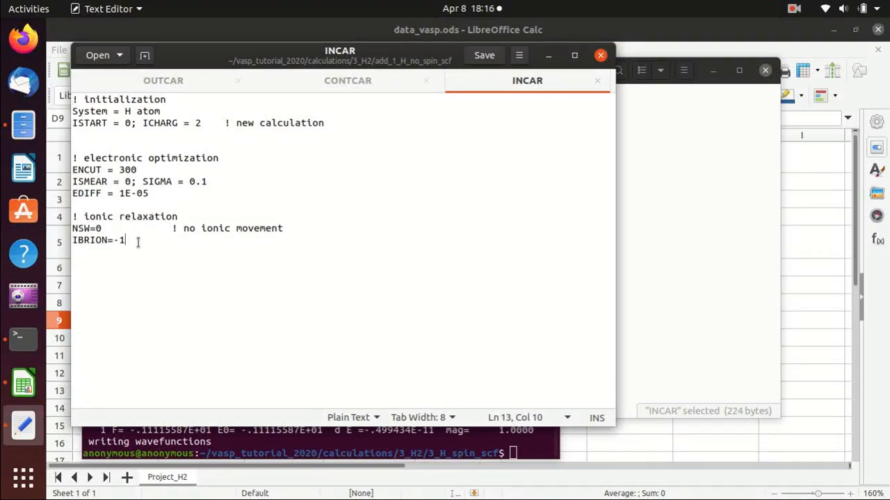
key(Return)
key(Return)
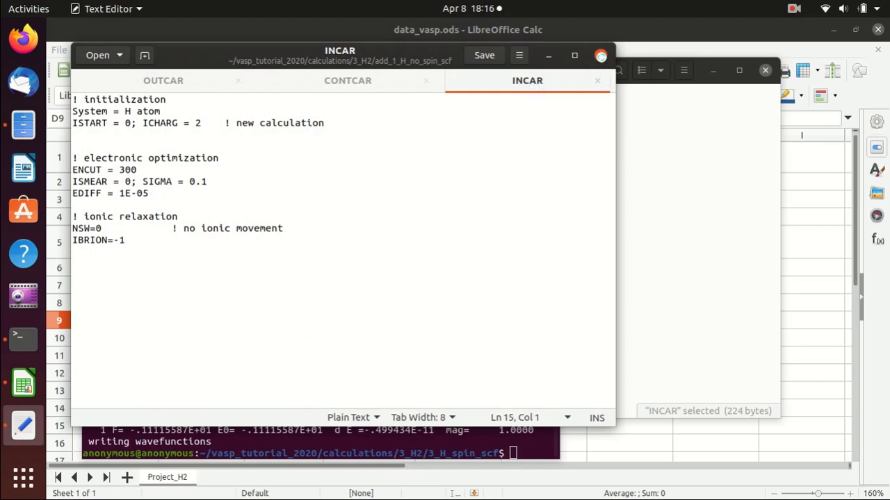
click(600, 56)
click(127, 282)
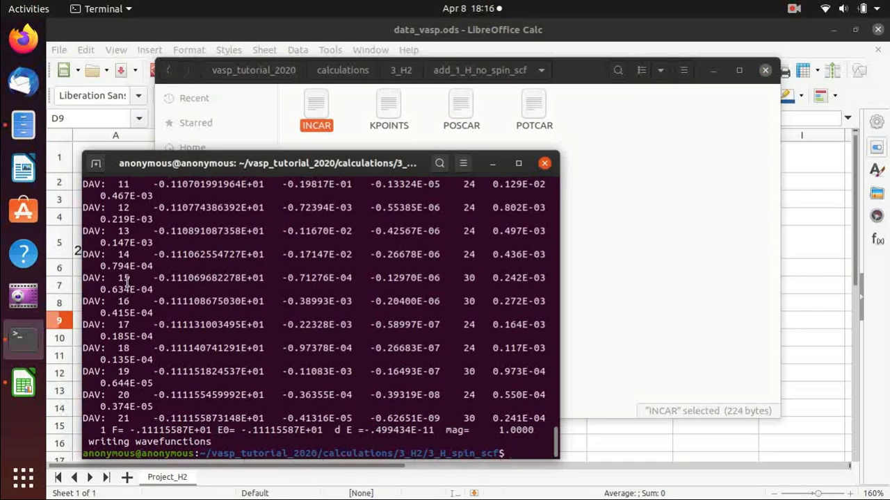
Step: Change into add_1_H_no_spin_scf and start the H atom run with mpirun -np 2 vasp_std
text(cd ../add_)
key(Tab)
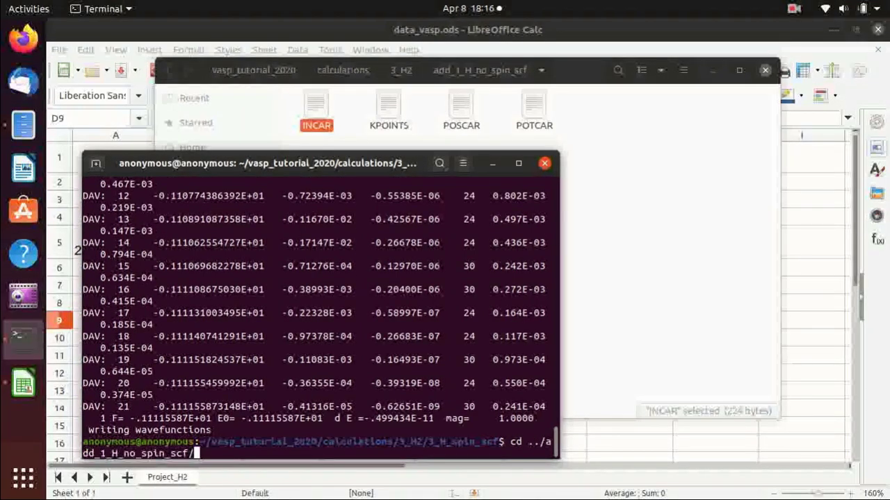
key(Return)
text(mpirun -np 2 vasp_std)
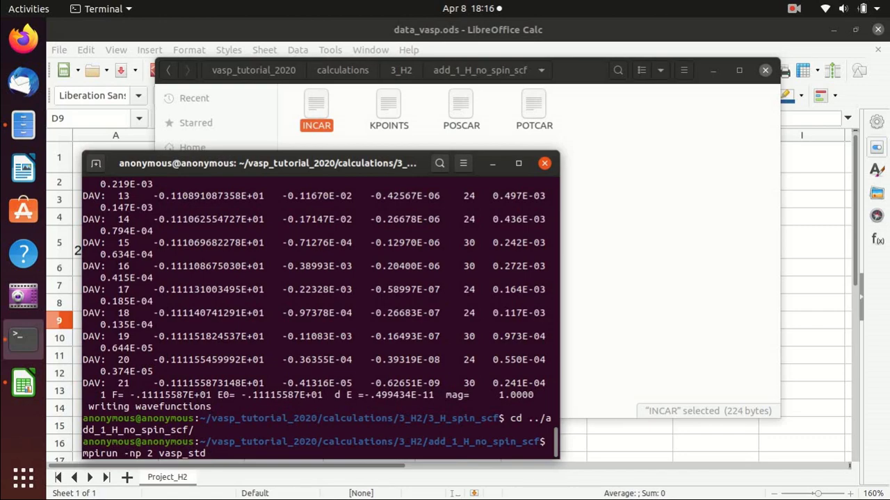
key(Return)
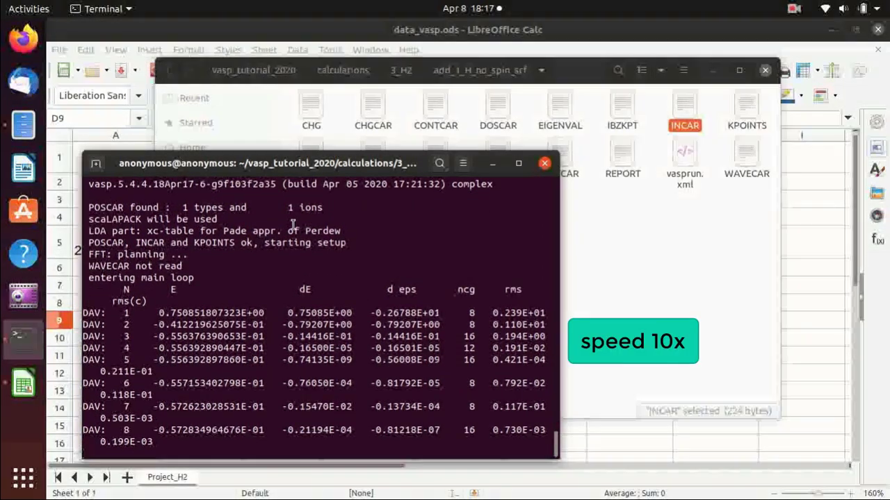
Step: Open the H atom OUTCAR and copy its final energy(sigma->0) value, -0.02907702
click(601, 226)
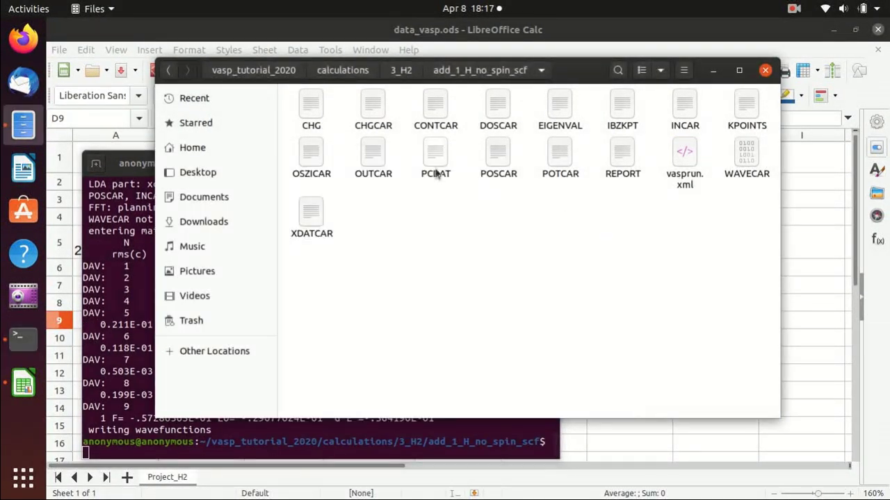
double_click(374, 150)
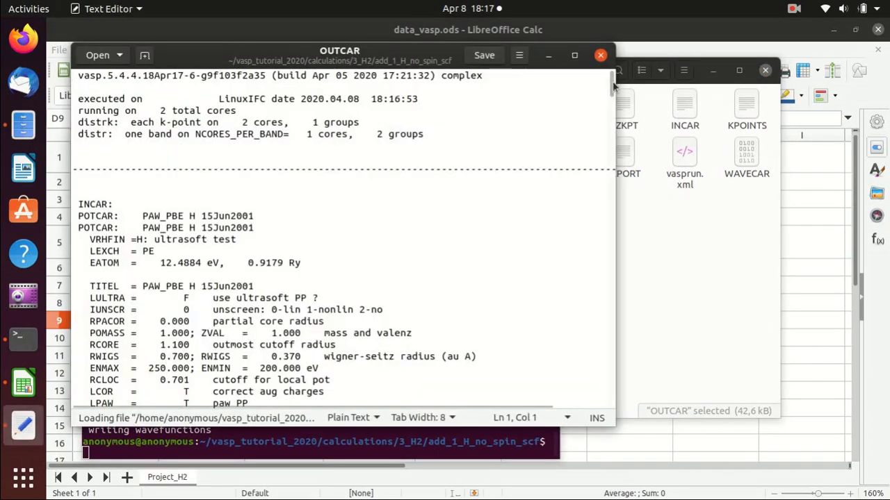
drag(613, 85, 613, 382)
scroll(493, 276, up, 4)
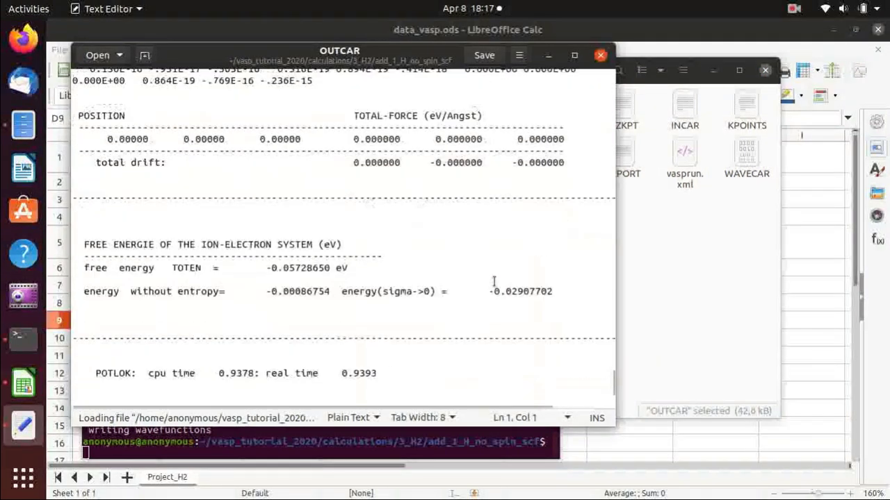
scroll(529, 237, down, 3)
drag(553, 207, 487, 209)
key(ctrl+c)
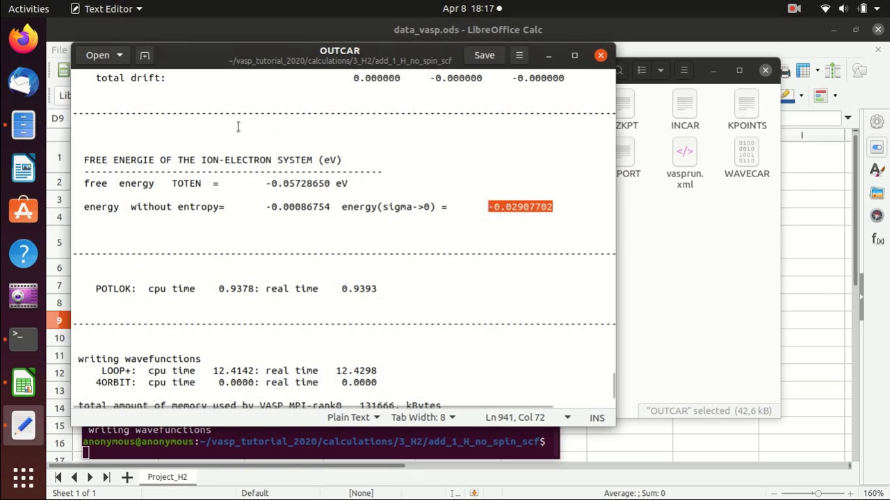
click(332, 160)
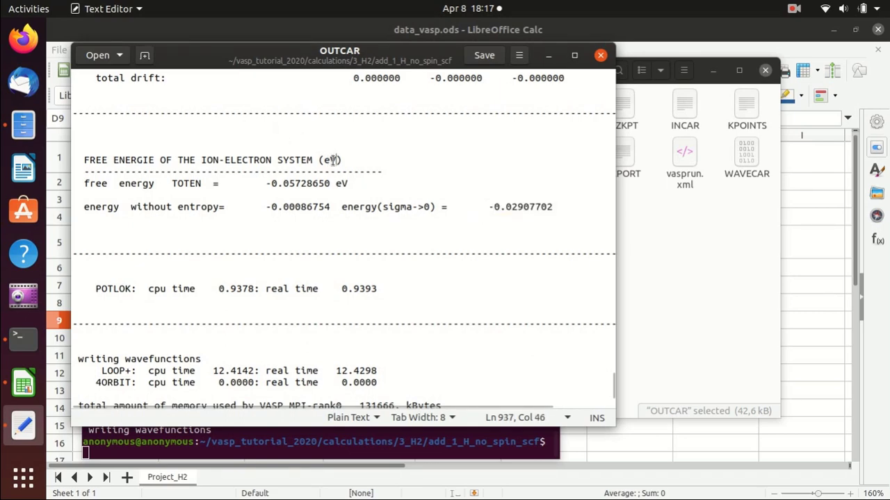
Step: Paste -0.02907702 into the no-spin H atom cell C10
click(871, 262)
click(275, 339)
key(ctrl+v)
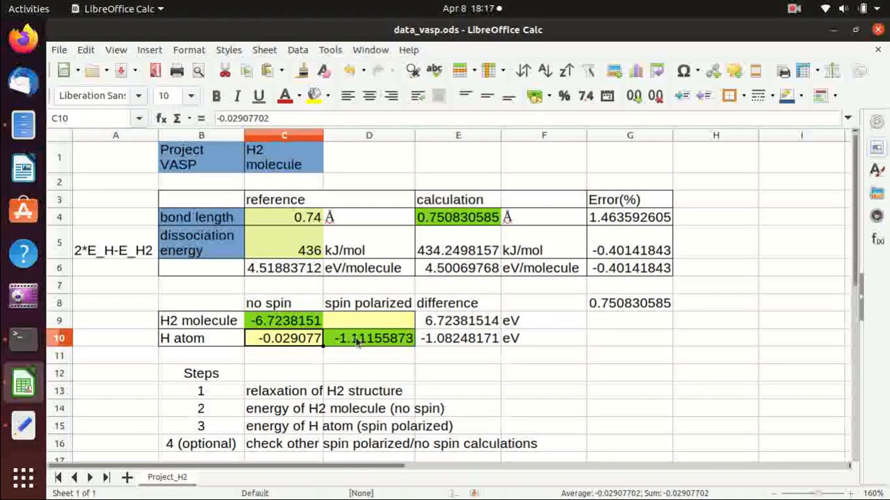
Step: Compare the H atom energies, spin-polarized -1.11155873 in D10 and no-spin in C10
click(358, 340)
click(307, 341)
click(373, 342)
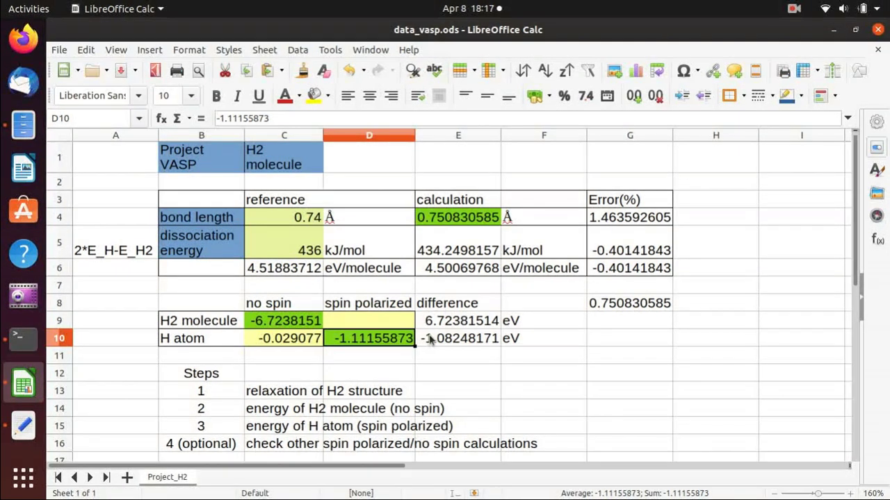
Step: Close the OUTCAR editor and return to the file manager at the 3_H2 folder
key(alt+Tab)
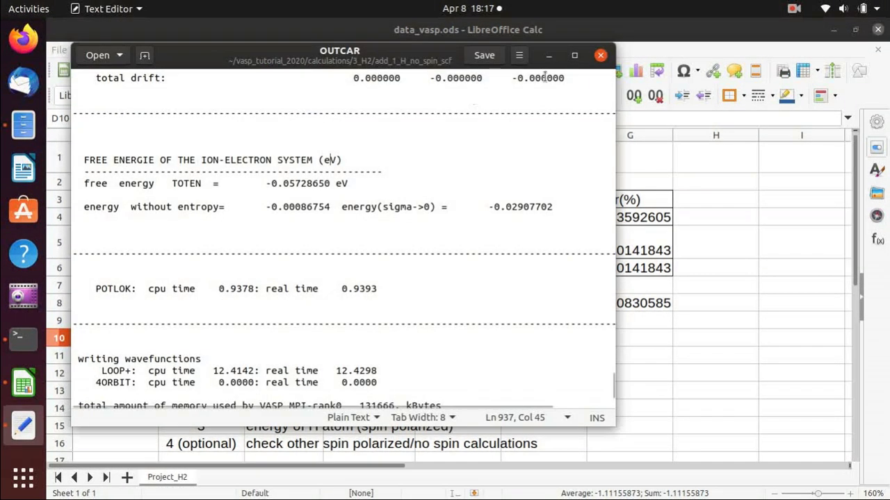
click(601, 55)
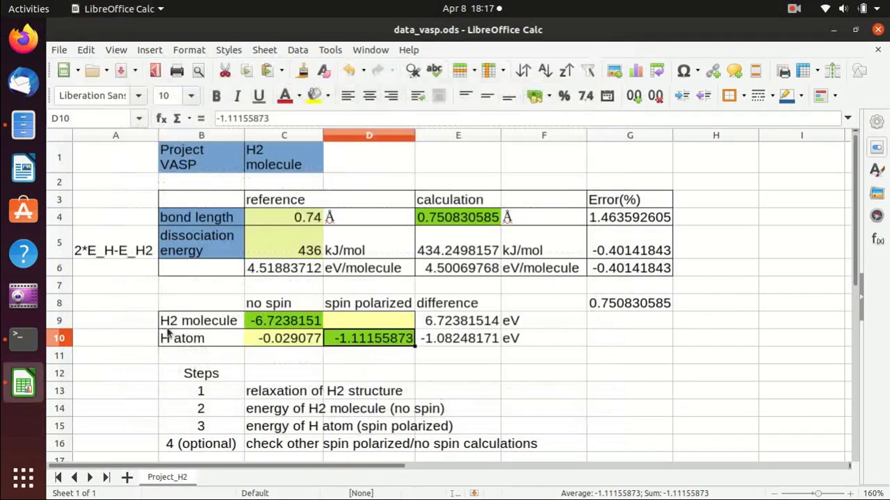
click(23, 124)
Step: Open the INCAR file in the add_2_H2_spin_scf calculation folder
click(401, 70)
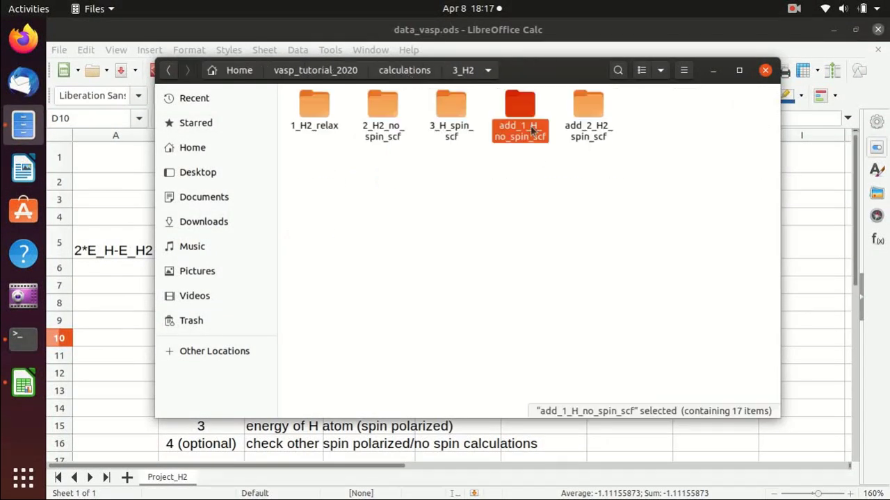
double_click(588, 115)
click(400, 148)
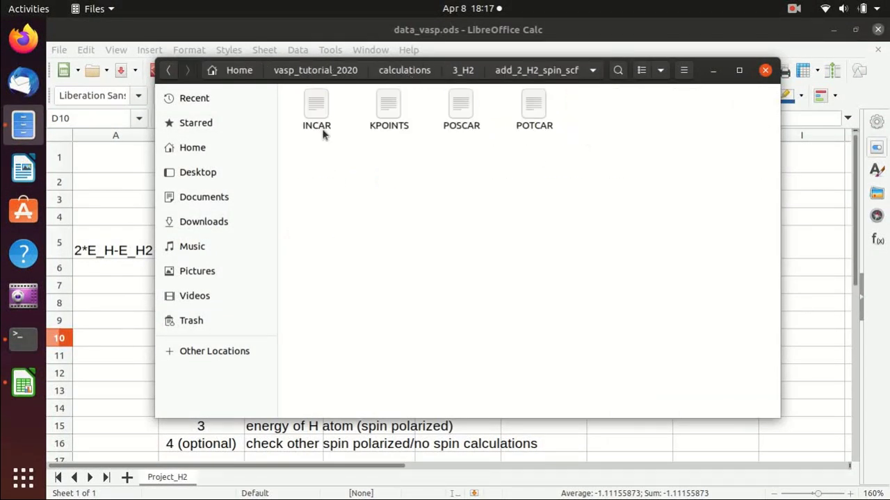
double_click(322, 133)
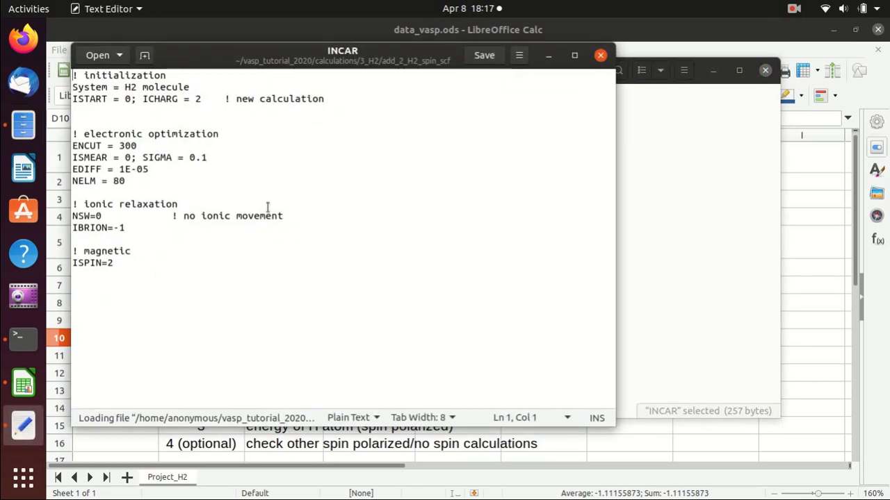
Step: Confirm the INCAR sets ISPIN=2, then close it and return to the terminal
click(122, 264)
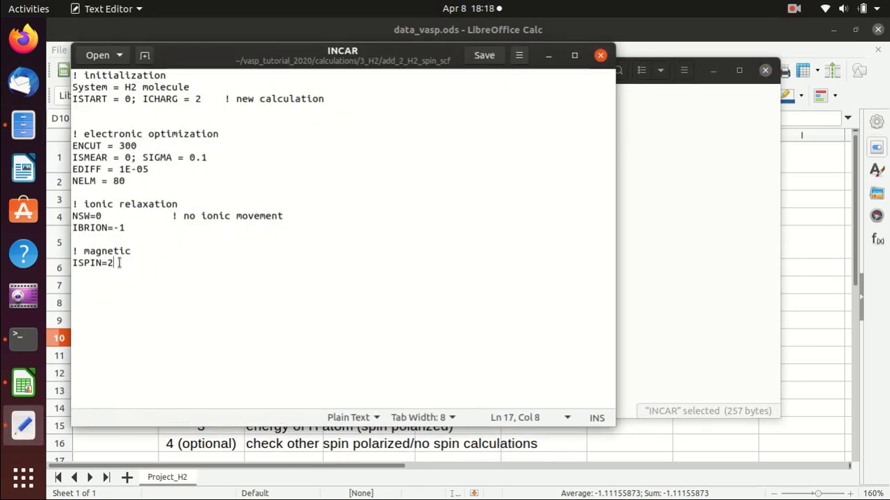
drag(127, 263, 58, 266)
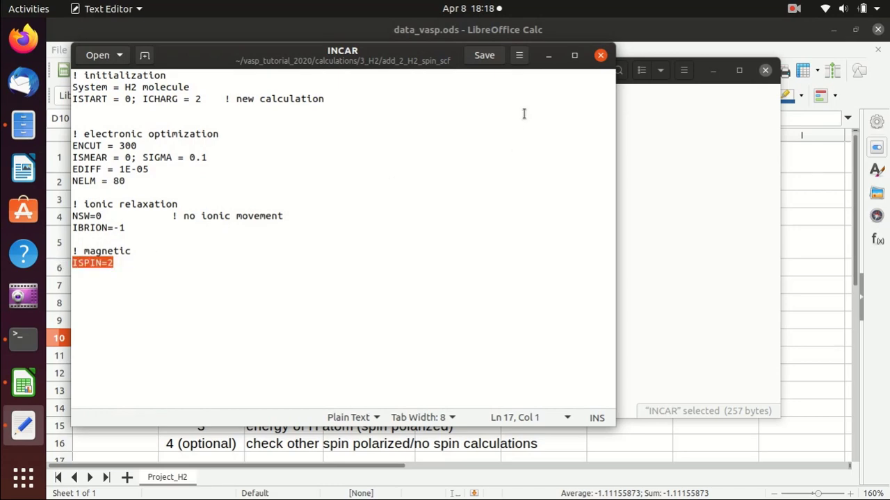
click(601, 56)
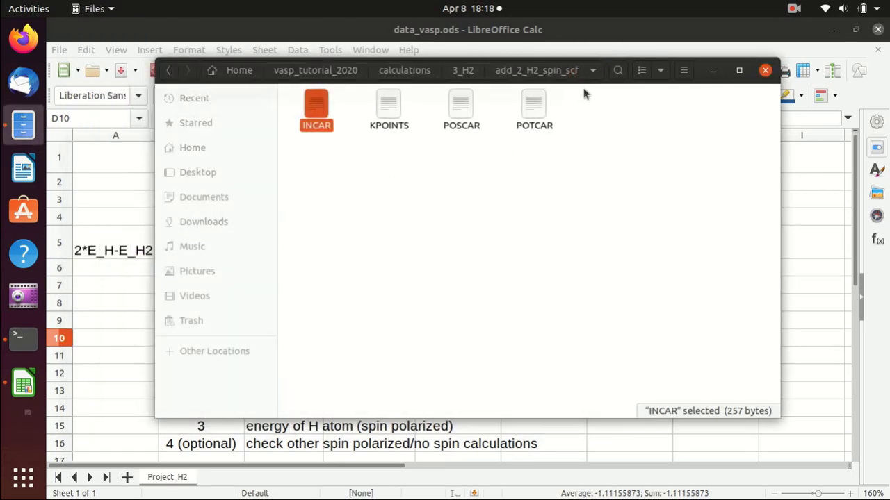
click(24, 337)
Step: Change into add_2_H2_spin_scf and rerun mpirun -np 2 vasp_std for spin-polarized H2
text(c)
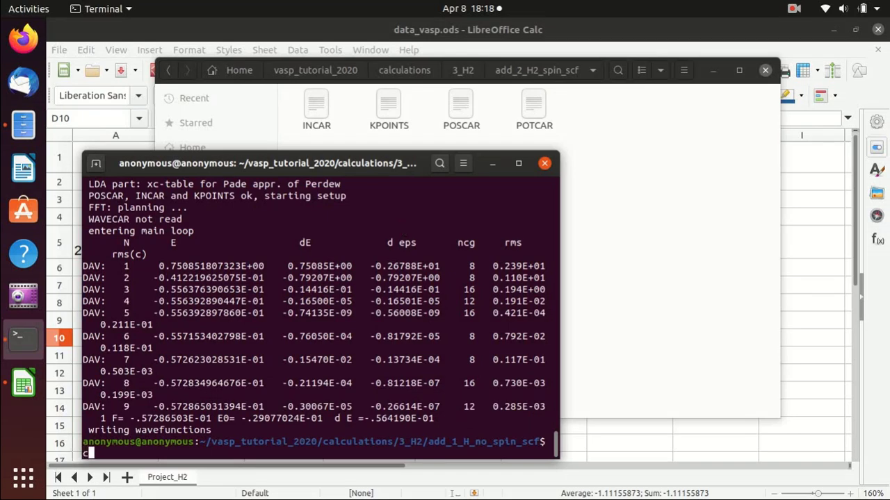
text(d ../add_2_H2_spin_scf/)
key(Return)
key(Up)
key(Up)
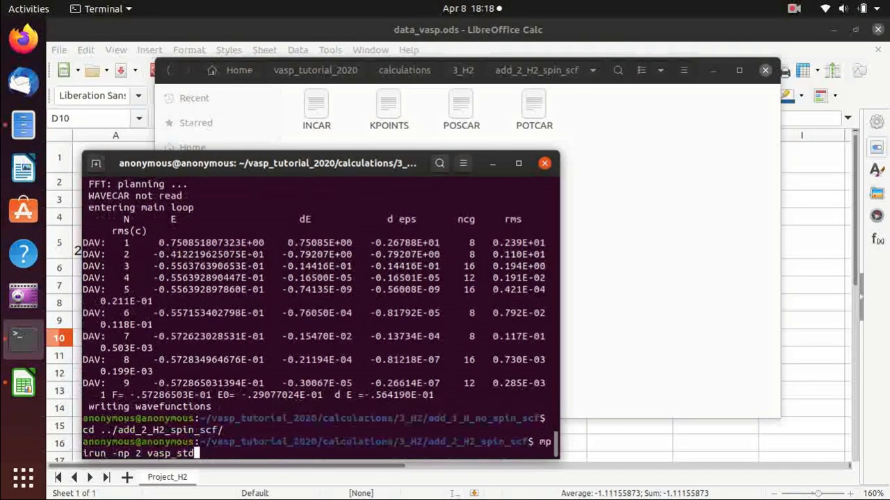
key(Return)
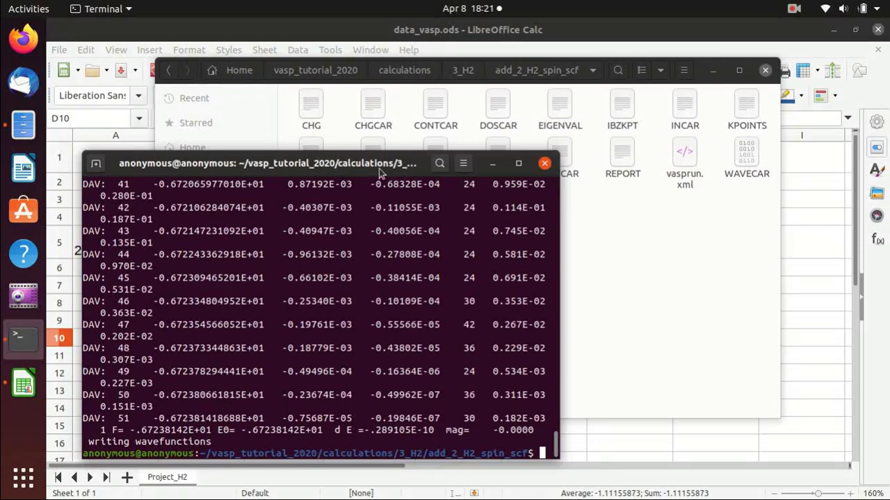
Step: Check the finished run's F = -6.7238142 eV and magnetization -0.0000
drag(381, 172, 317, 152)
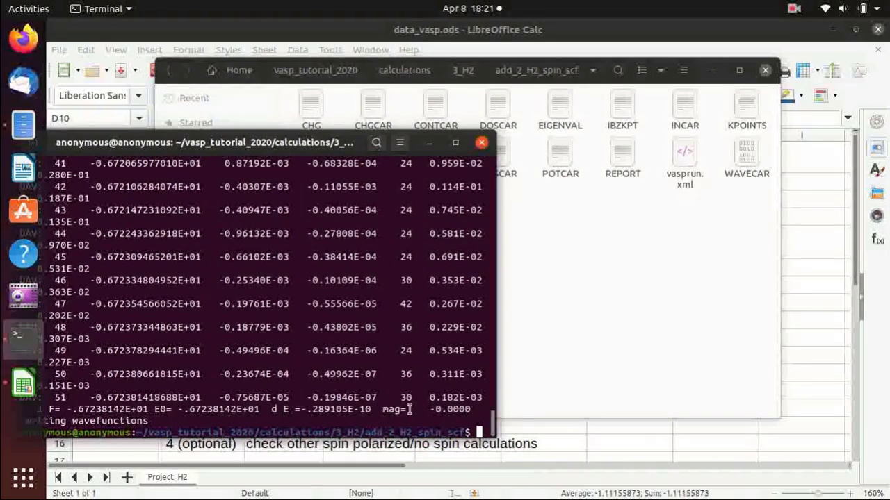
drag(430, 408, 471, 410)
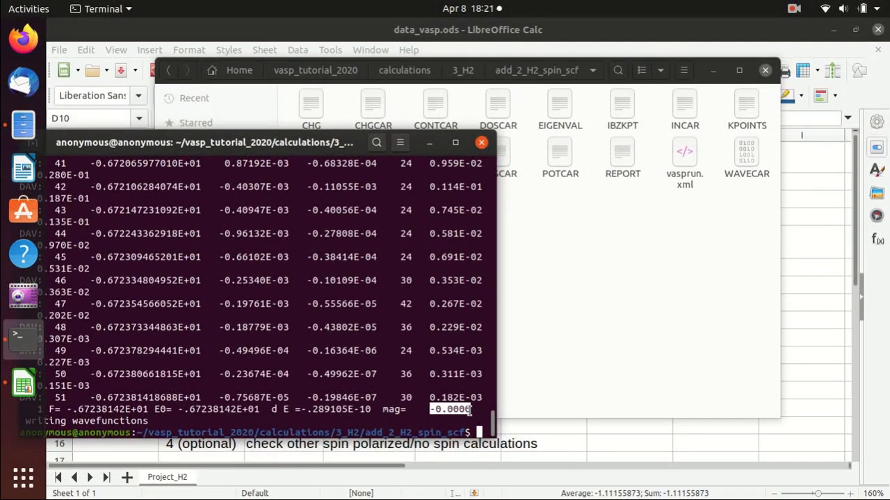
click(571, 299)
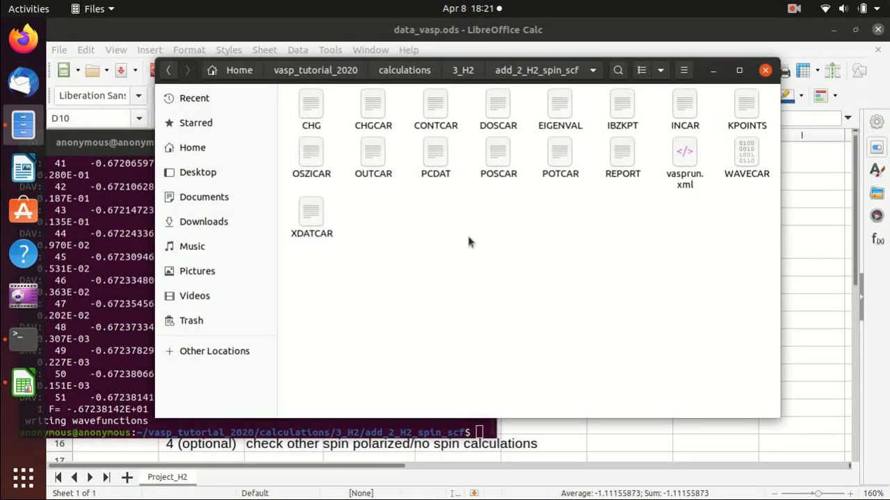
Step: Open the H2 spin OUTCAR and copy the final energy(sigma->0) value -6.72381419
double_click(368, 151)
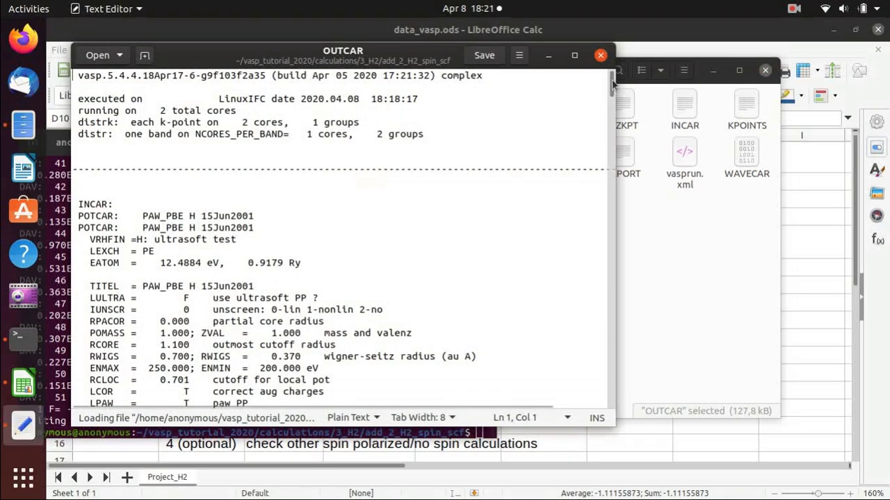
drag(611, 83, 609, 392)
scroll(463, 240, up, 5)
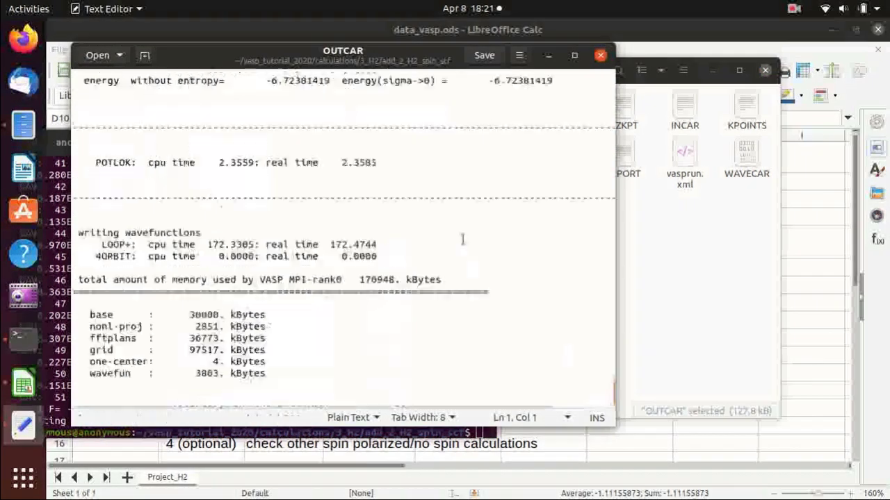
scroll(460, 239, up, 1)
drag(489, 249, 557, 246)
key(ctrl+c)
Step: Paste -6.72381419 into D9 and verify the H2 difference in E9 is 9.5E-07
click(806, 298)
click(362, 321)
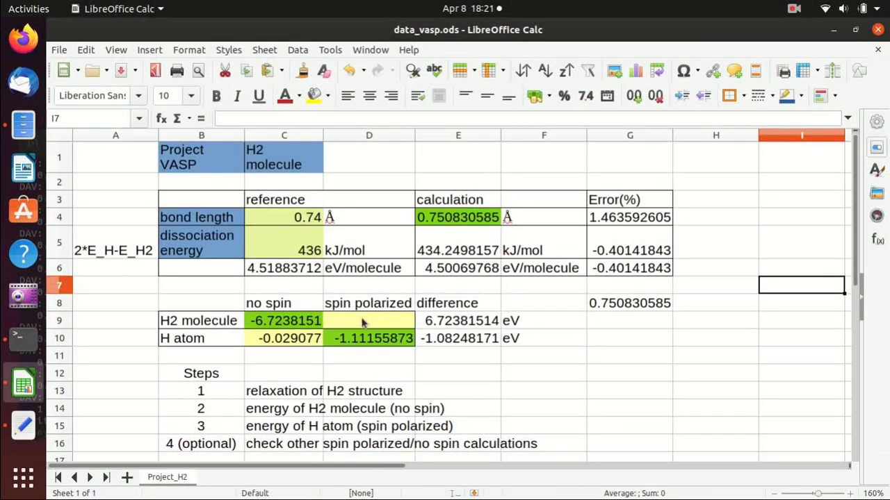
key(ctrl+v)
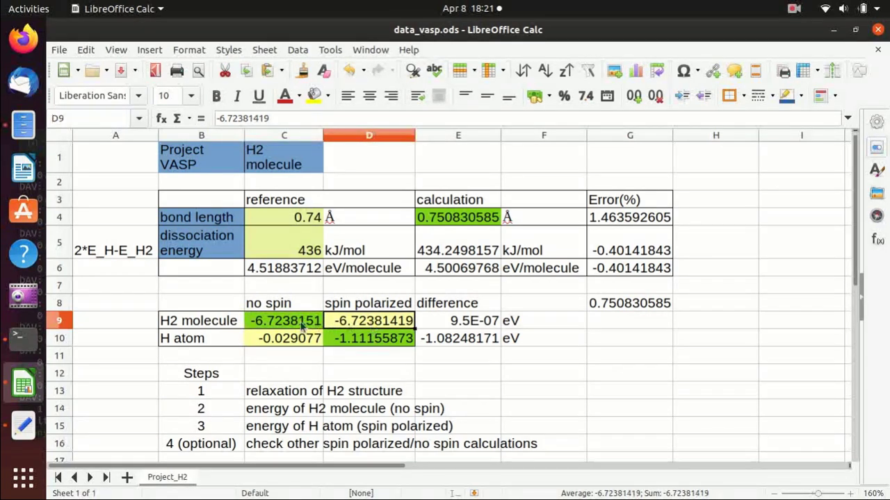
click(300, 325)
click(340, 325)
click(477, 326)
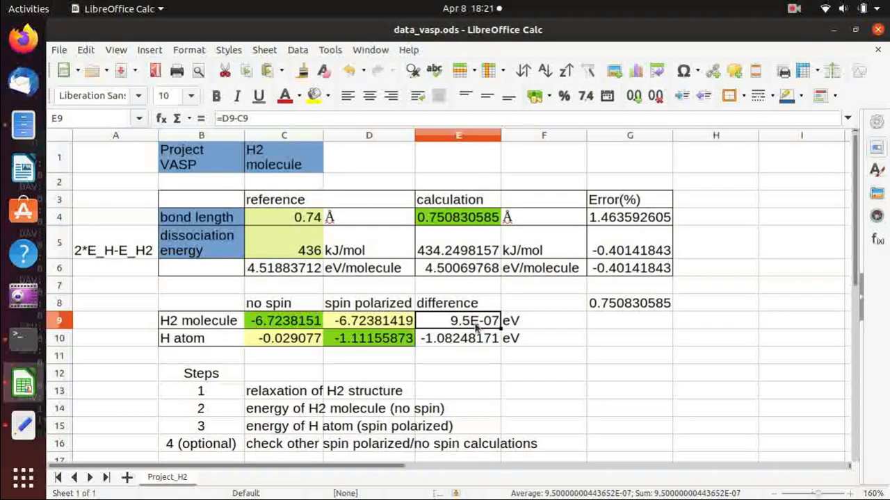
click(202, 330)
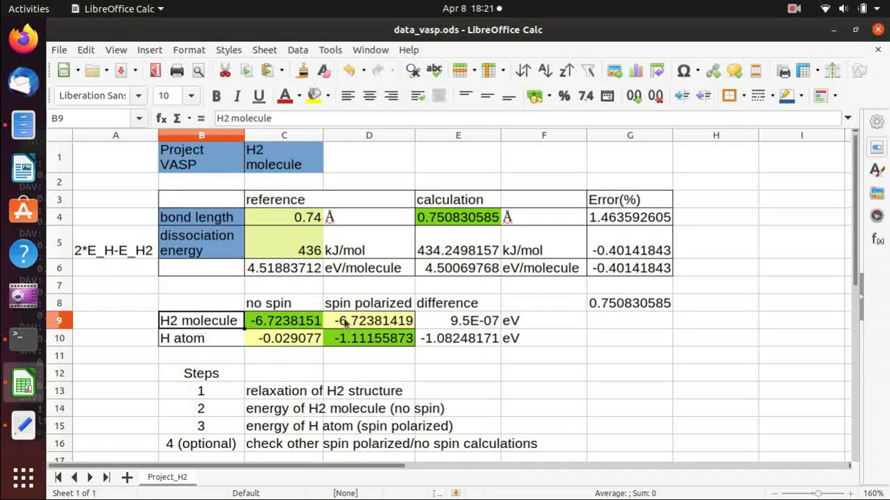
click(461, 324)
click(461, 338)
click(583, 339)
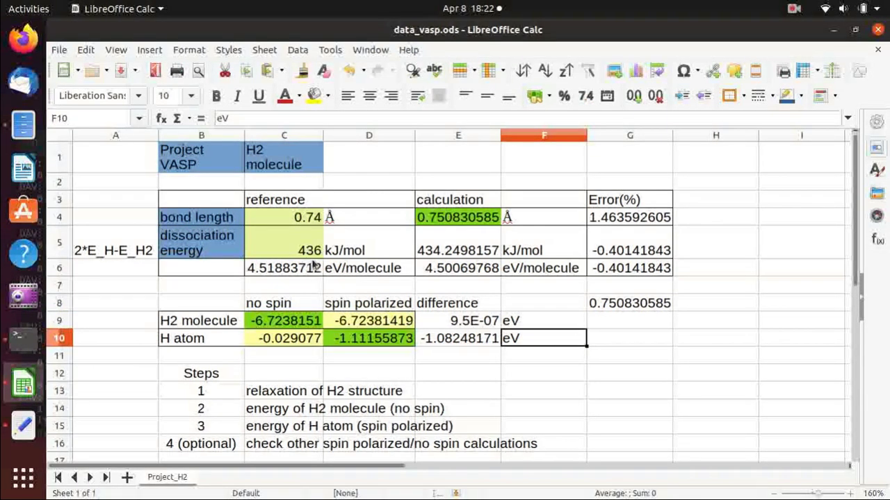
click(450, 220)
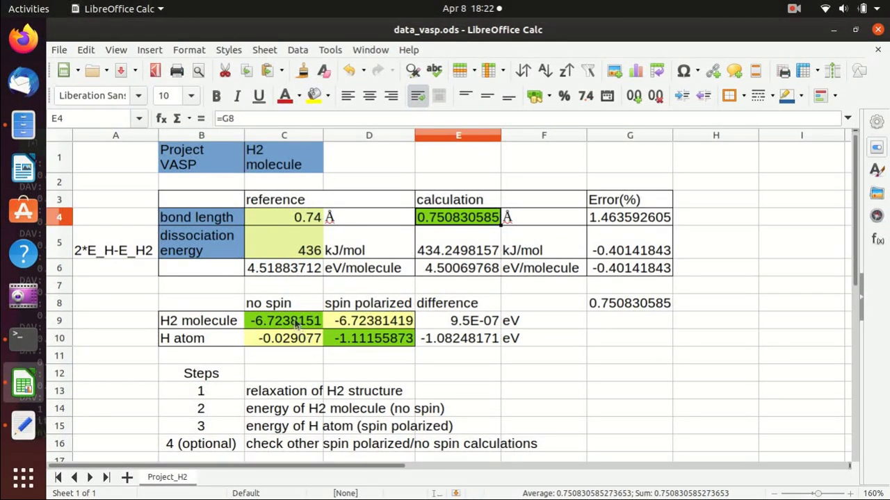
click(295, 325)
key(Down)
key(Right)
click(467, 254)
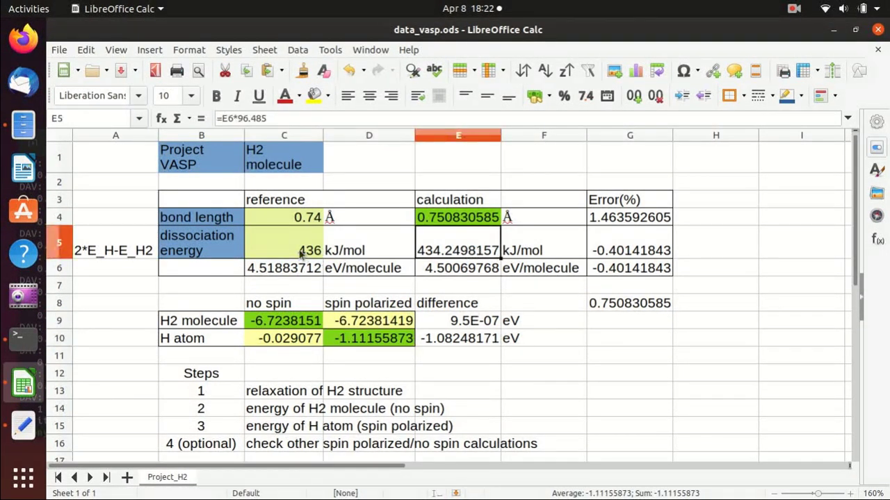
click(302, 255)
click(302, 226)
click(621, 221)
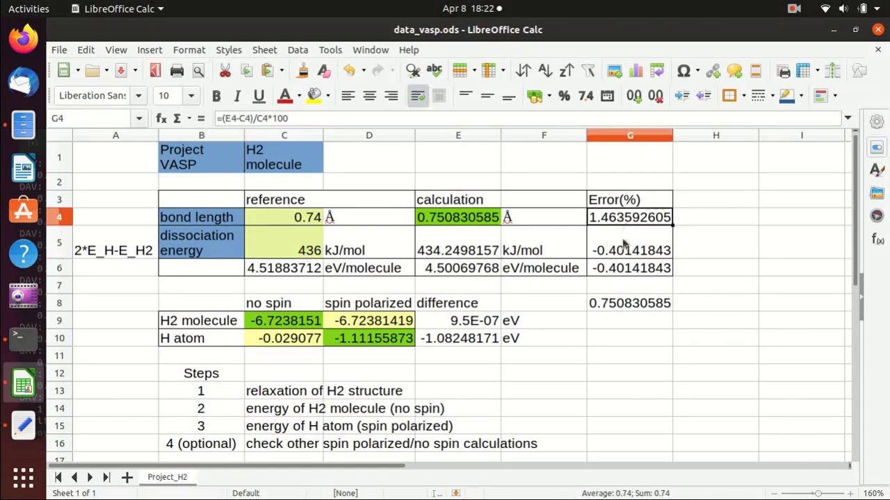
click(623, 243)
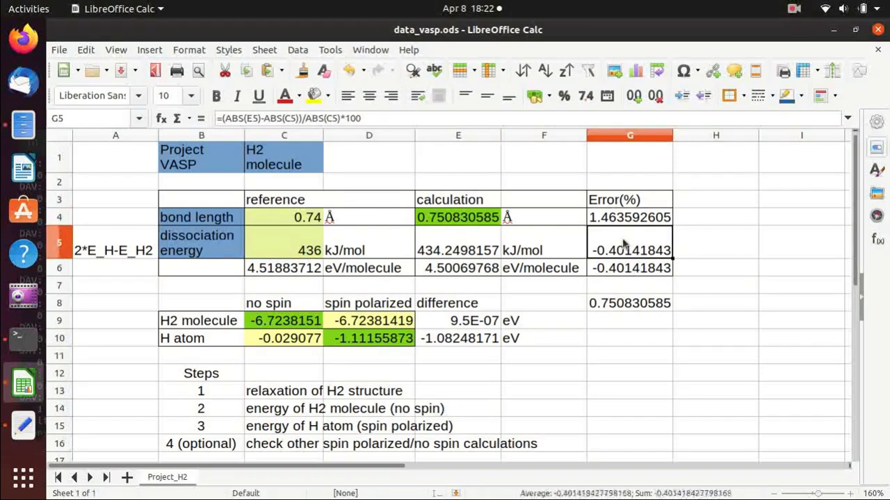
click(303, 323)
click(393, 324)
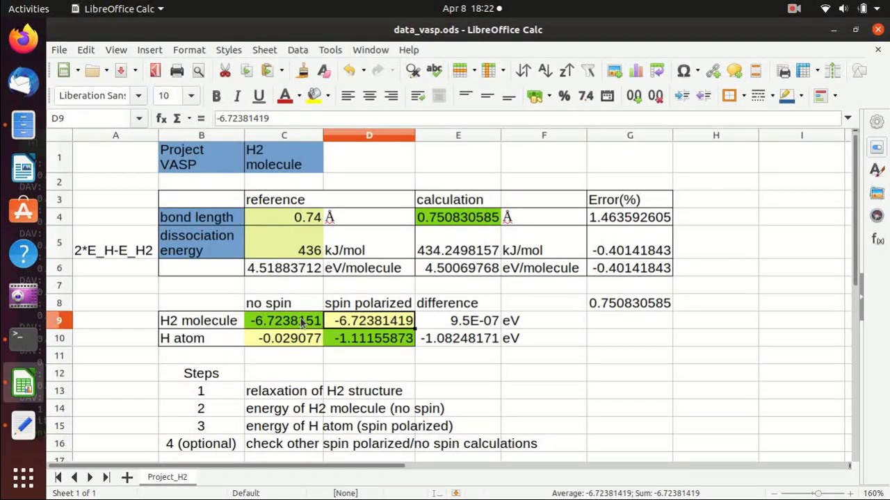
click(226, 323)
click(450, 324)
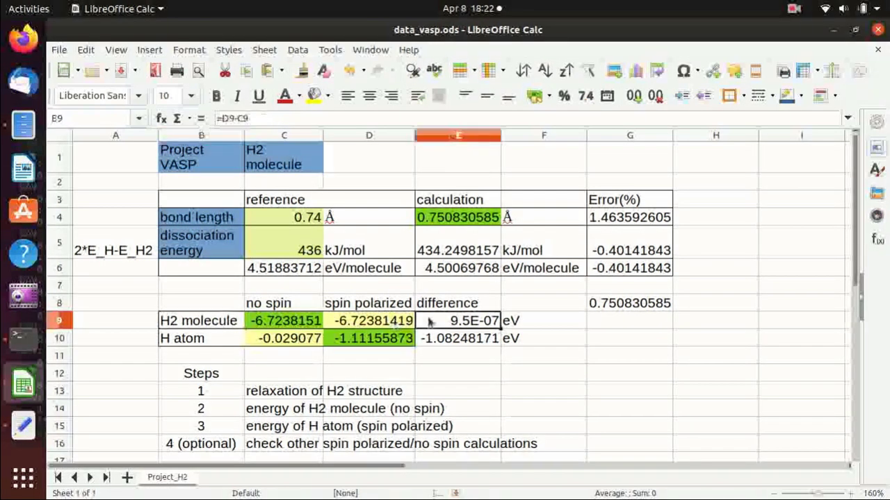
click(301, 341)
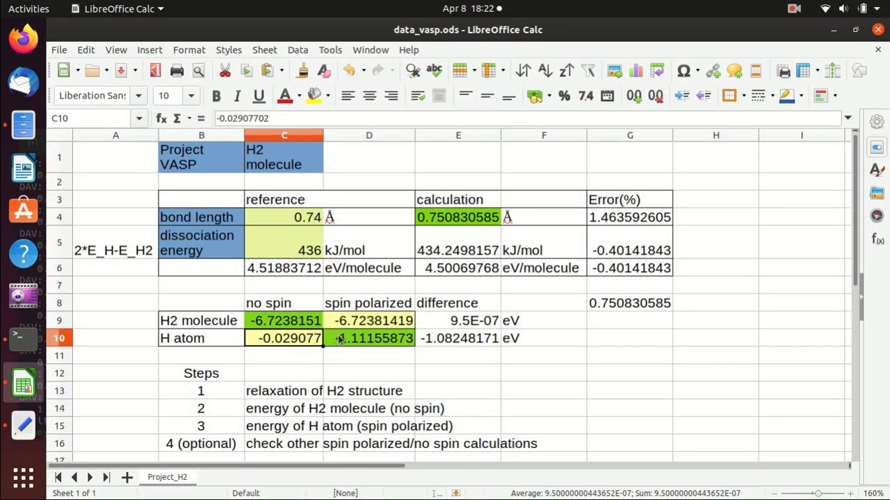
click(341, 339)
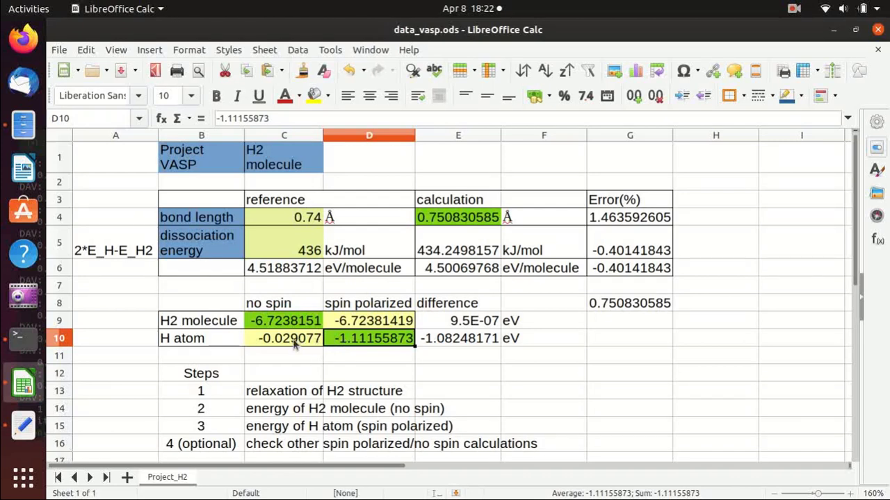
click(464, 340)
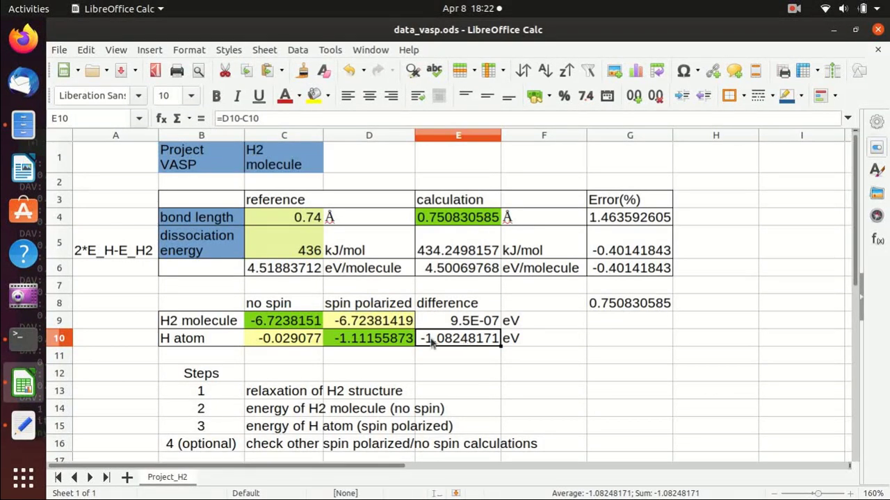